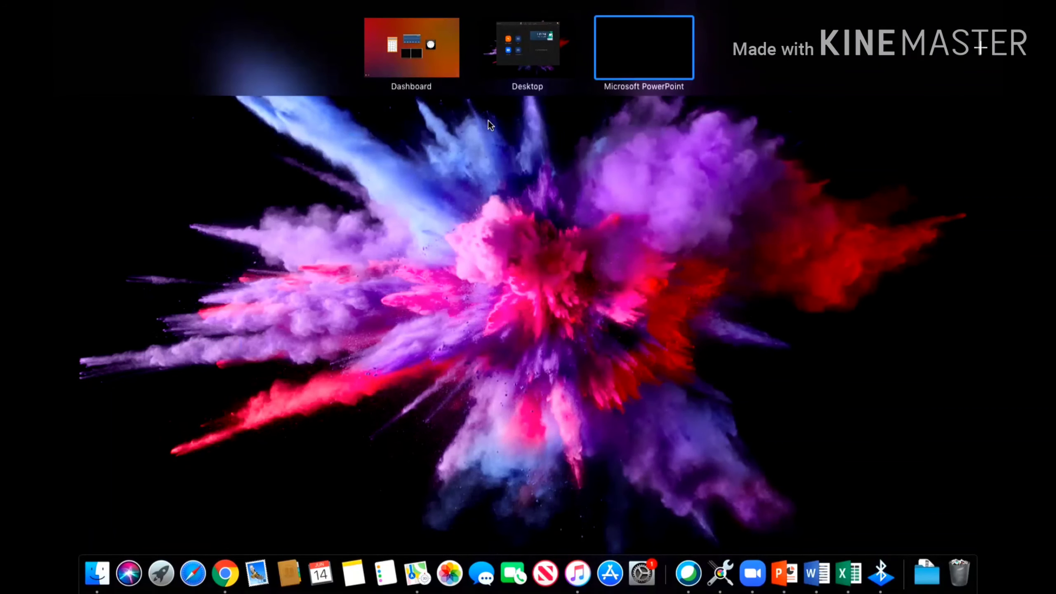
- Open Chrome, enlarge its window to full screen and switch to the teacher's school account profile
click(225, 565)
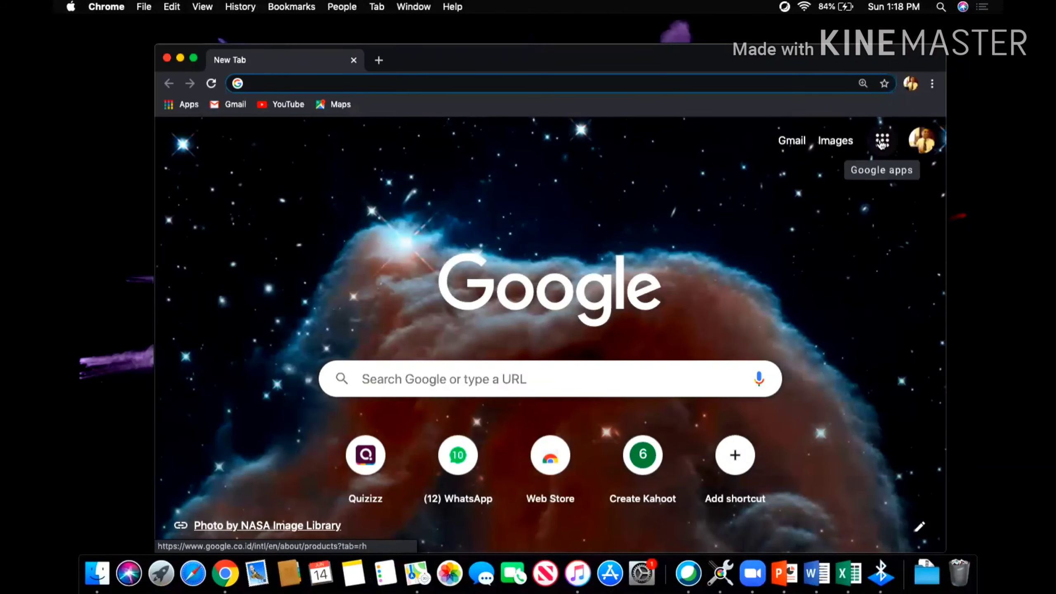
click(193, 59)
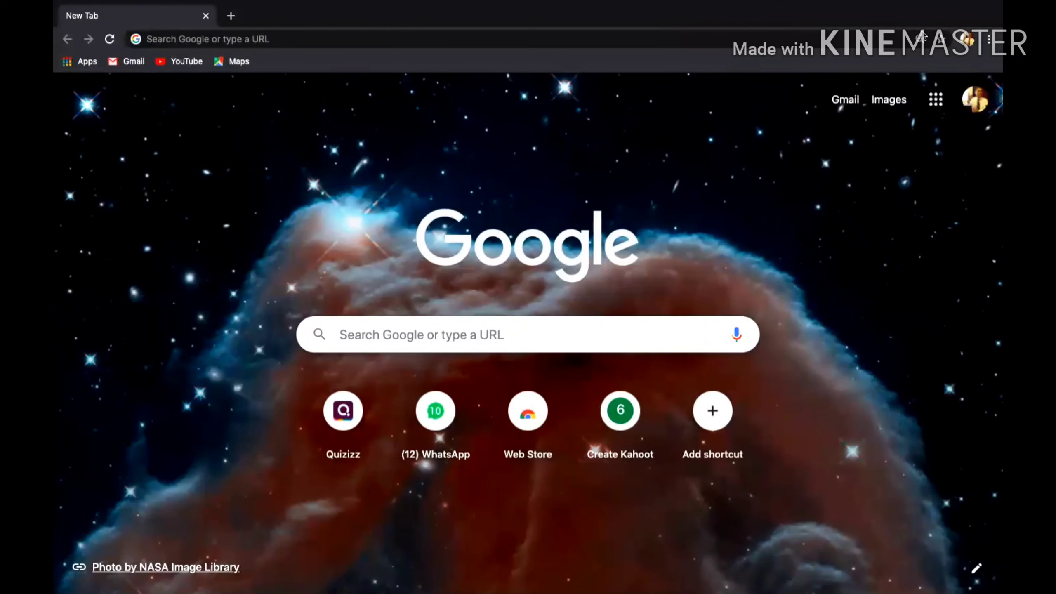
click(967, 41)
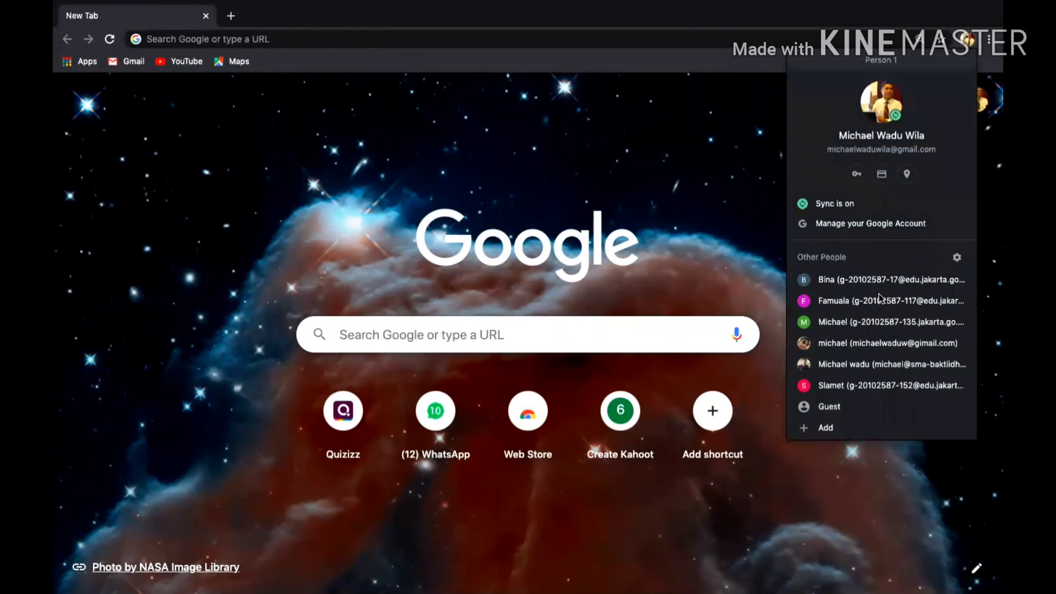
click(827, 364)
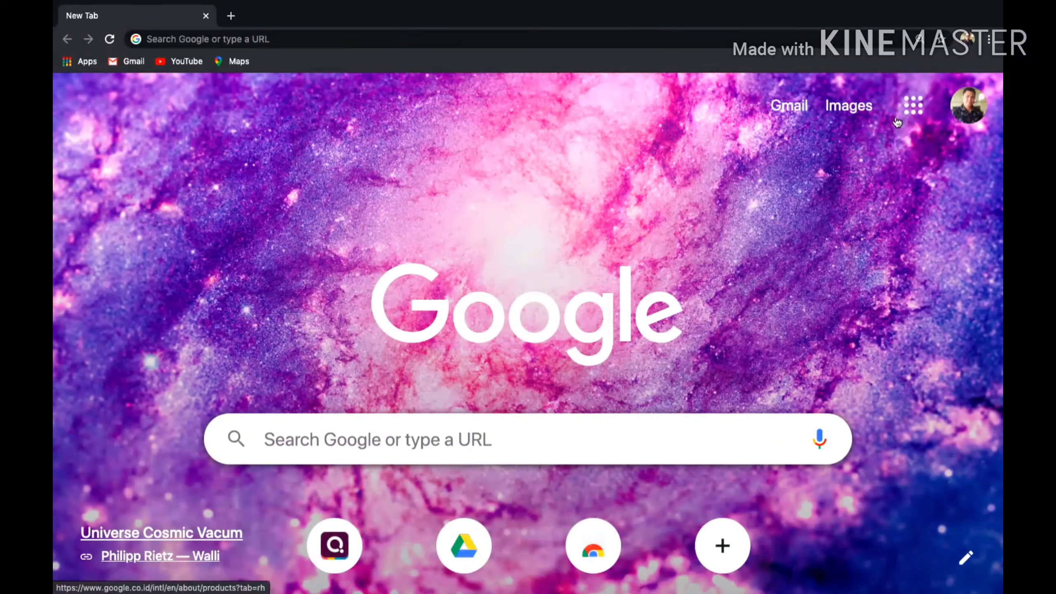
- Open Google Classroom and enter the X IPA (LATIHAN) class
click(914, 105)
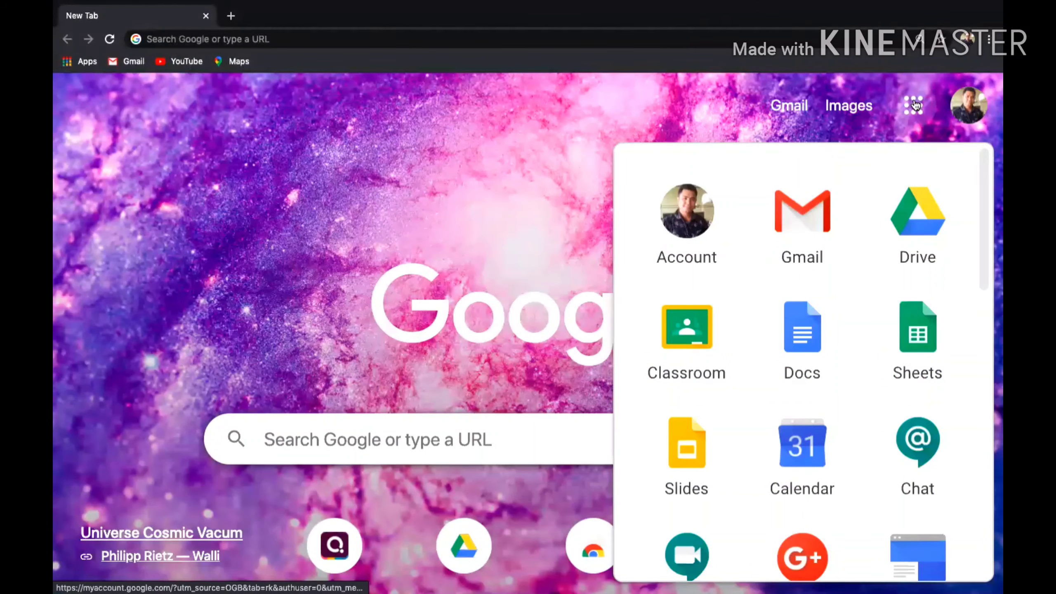
click(688, 337)
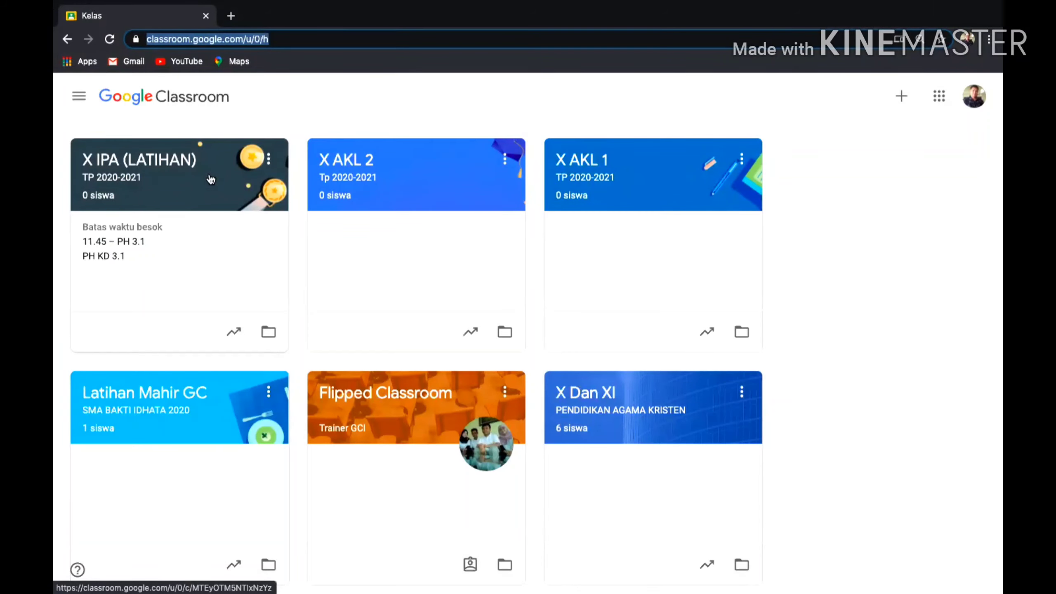
key(ctrl+plus)
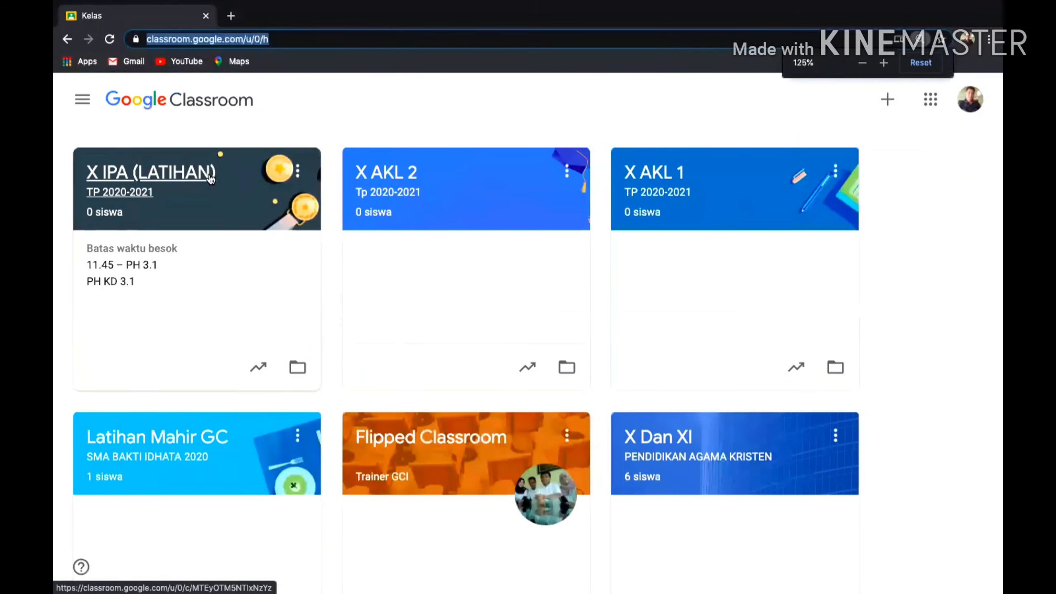
key(ctrl+plus)
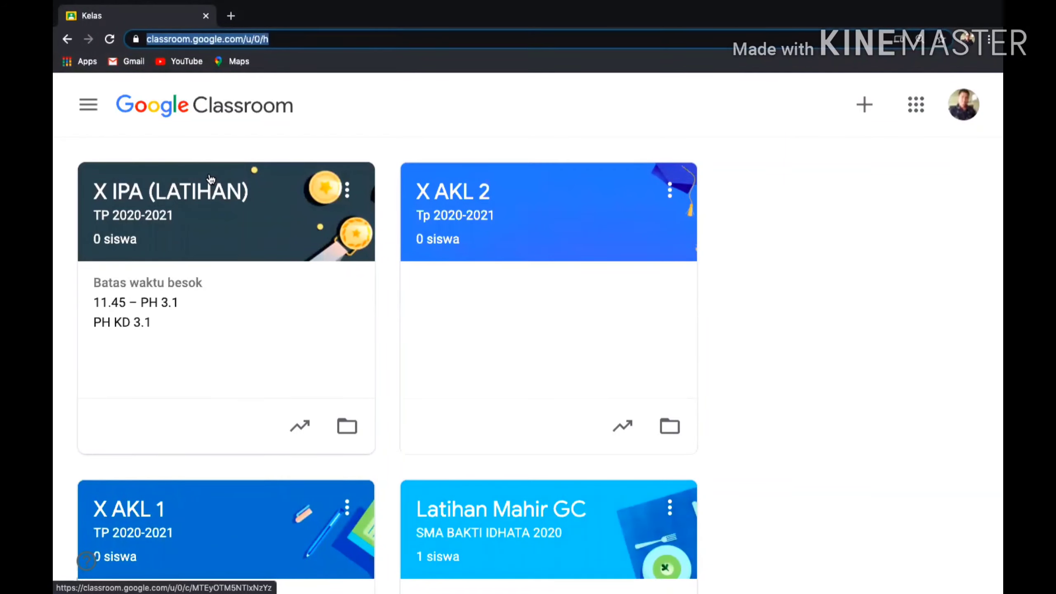
click(275, 217)
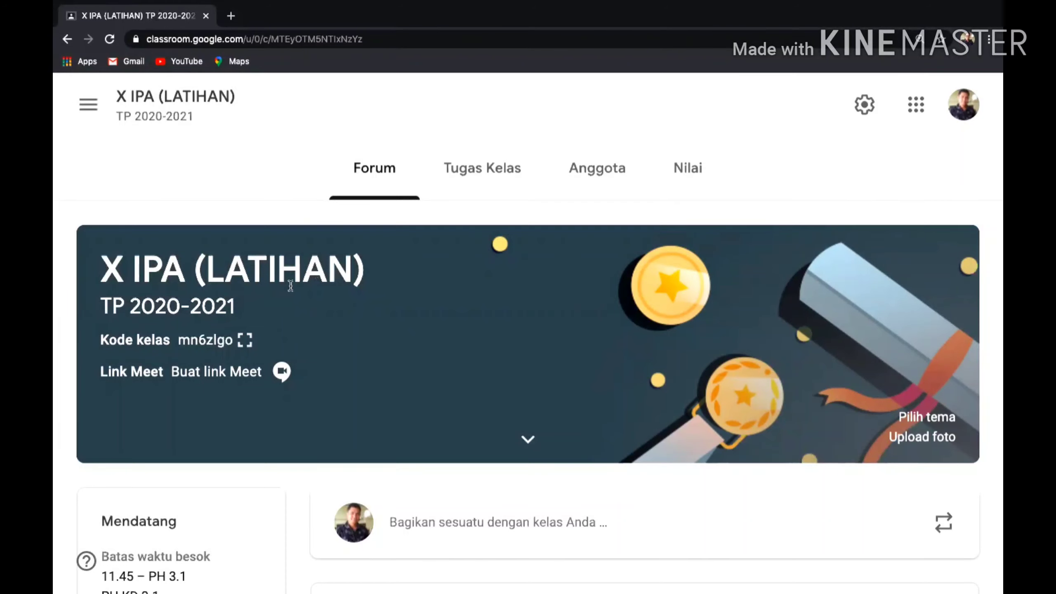
- View the enlarged class code, close it, and open the class's Tugas Kelas page
click(243, 340)
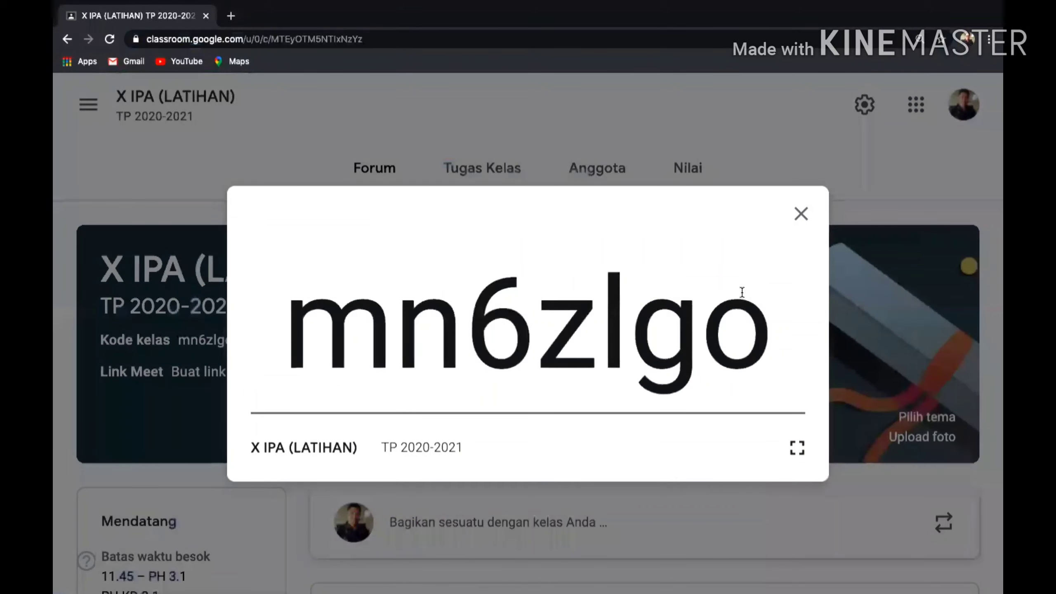
click(799, 213)
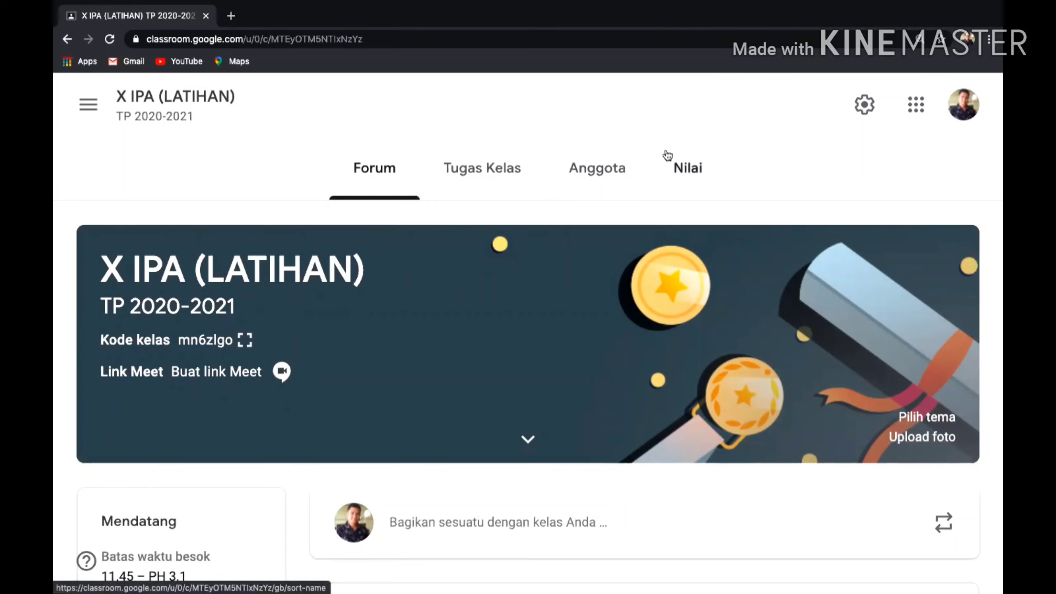
click(472, 176)
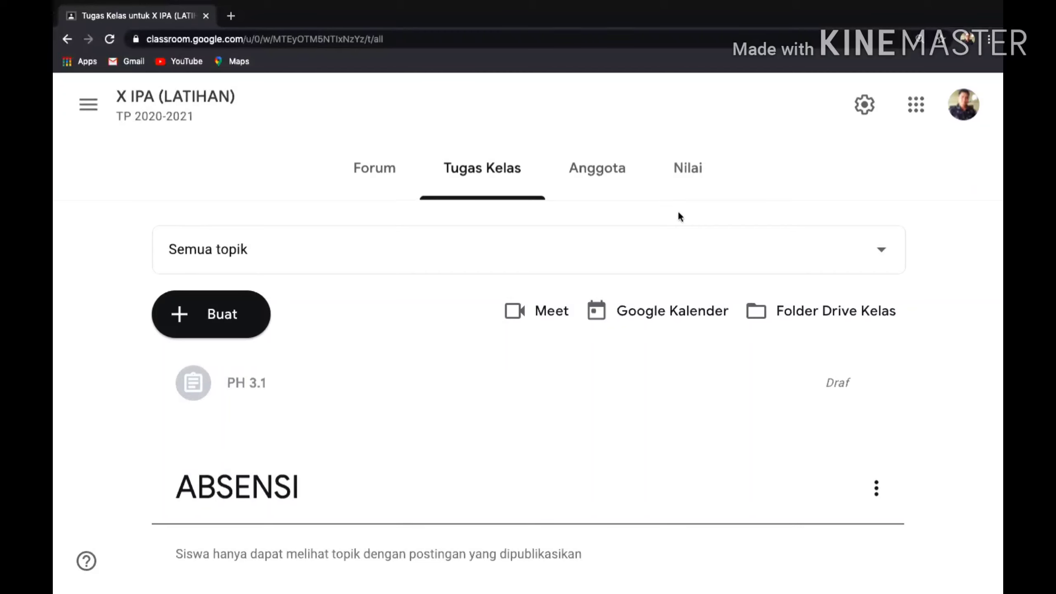
key(ctrl+minus)
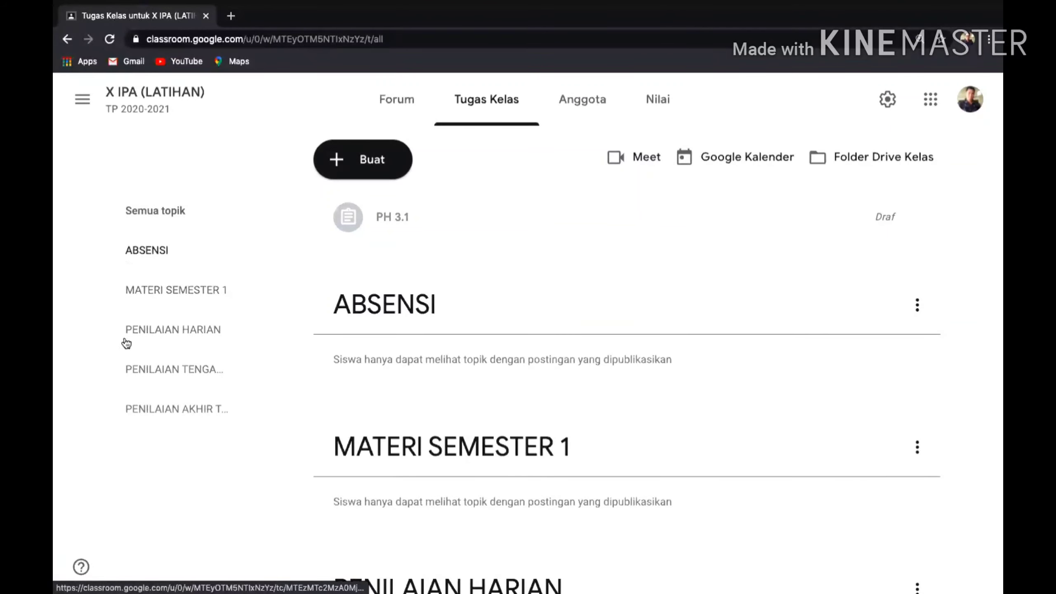
click(365, 158)
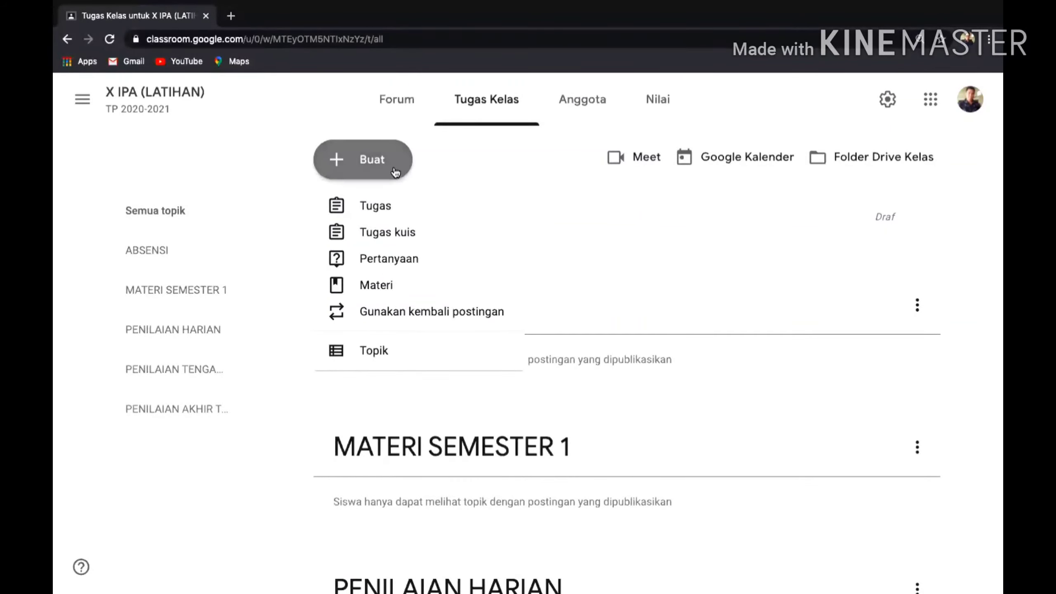
click(364, 353)
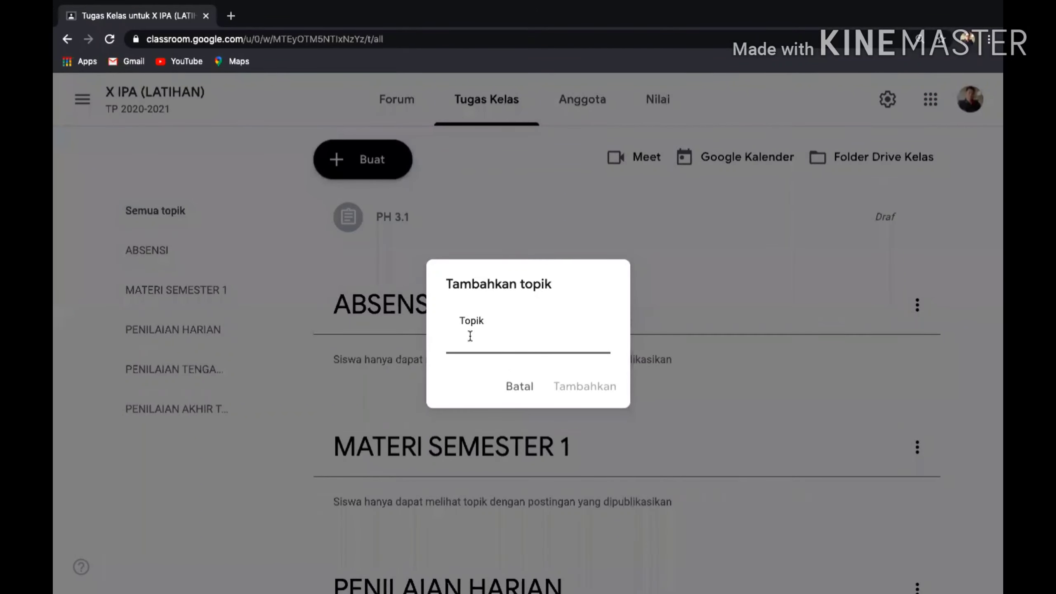
click(520, 386)
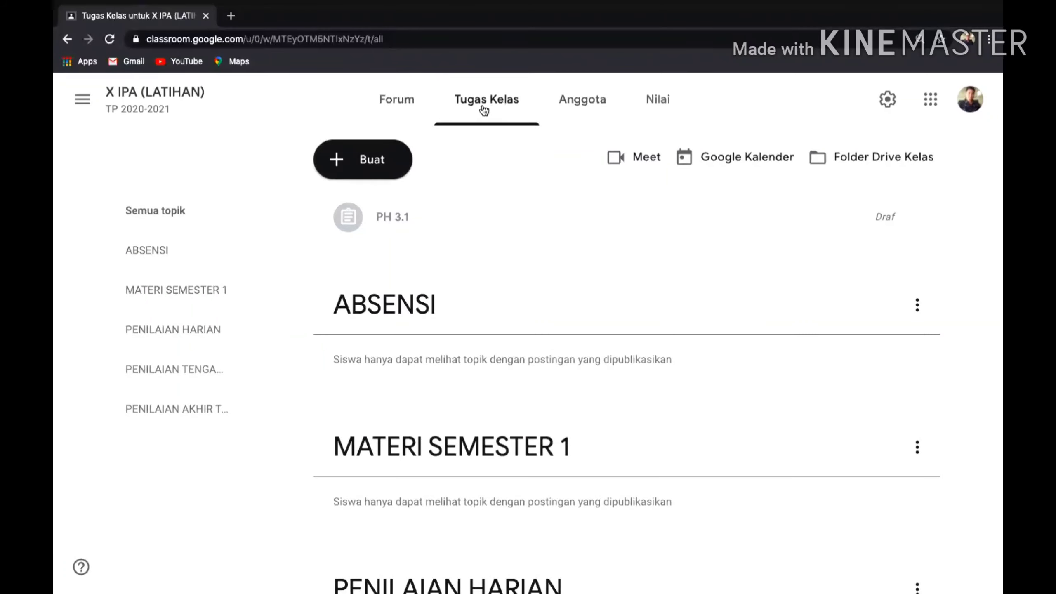
- Create a new Tugas kuis assignment titled "PENILAIAN HARIAN KD 3.1 DIKERJKAN DI QUIZIZZ"
click(374, 163)
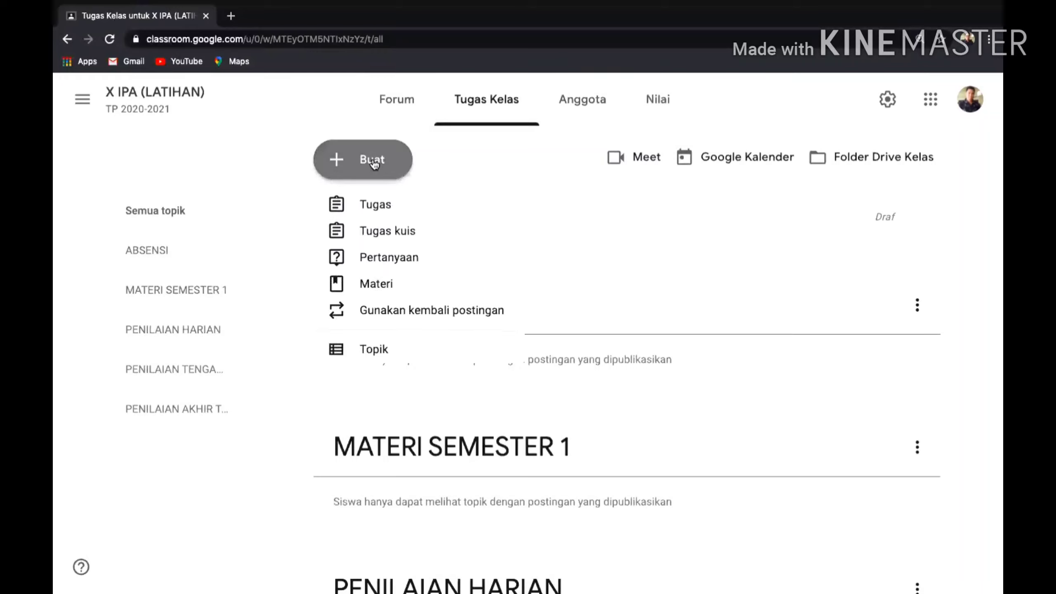
click(382, 233)
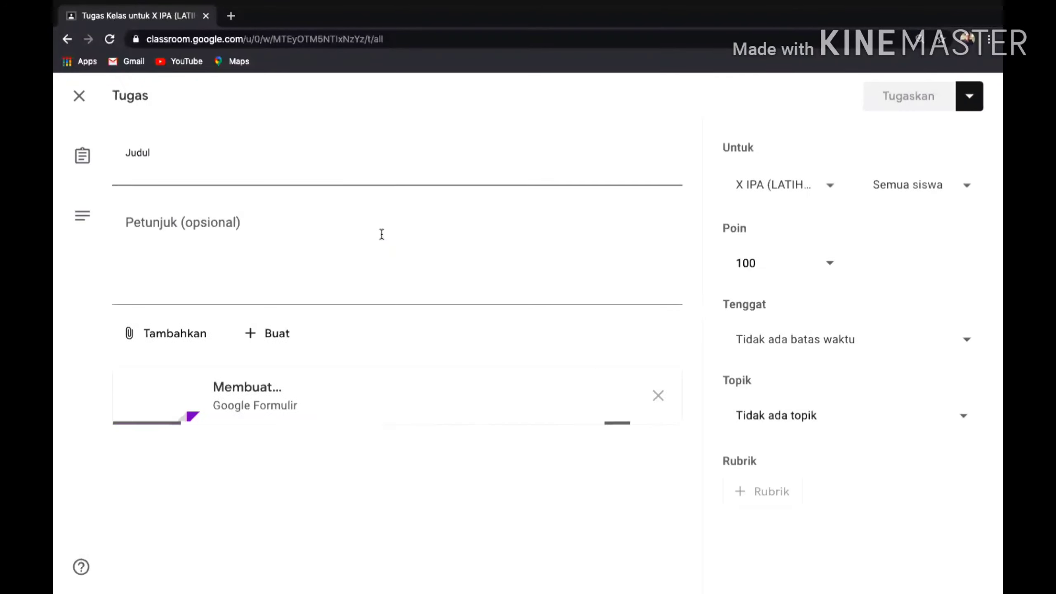
click(139, 172)
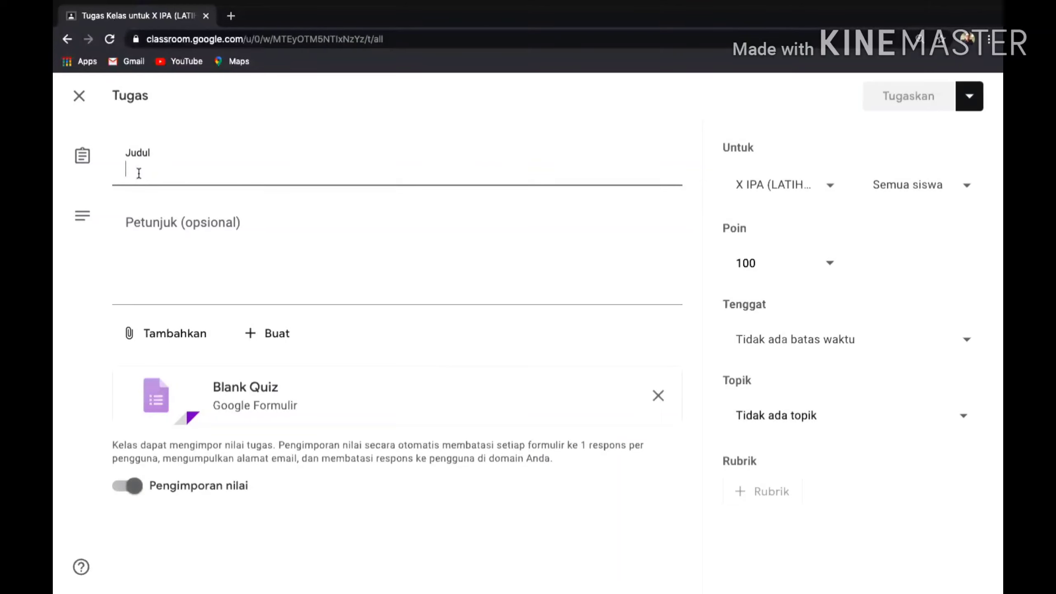
text(P)
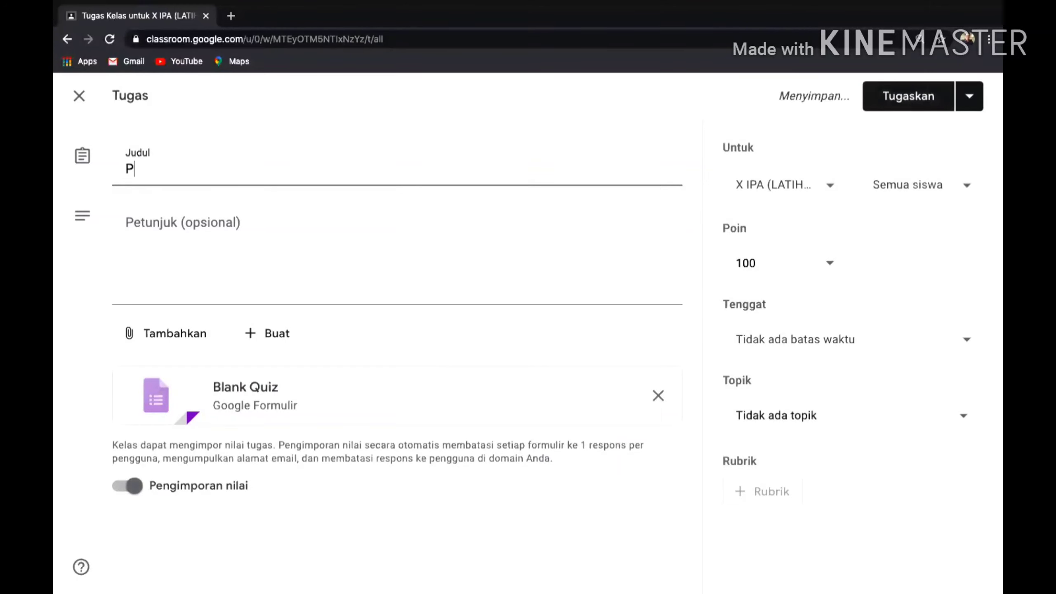
text(ENILAIAN HA)
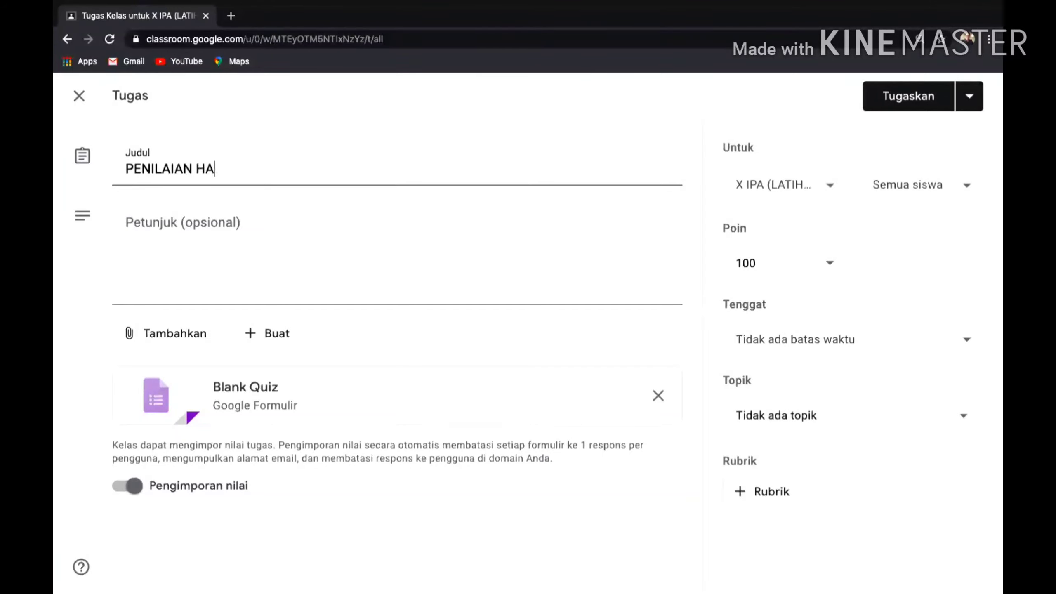
text(RIAN)
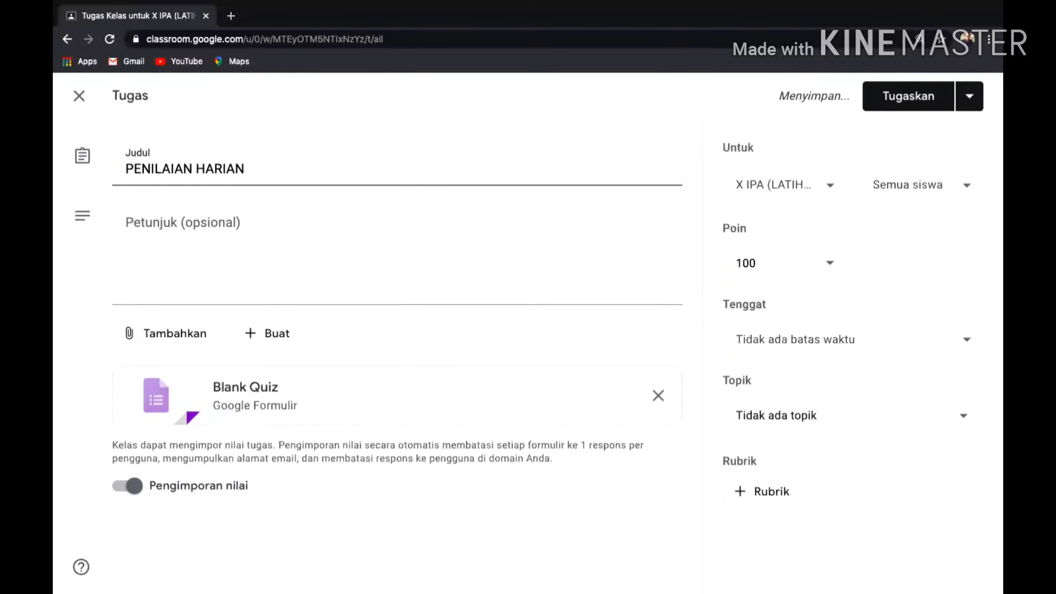
text( KD)
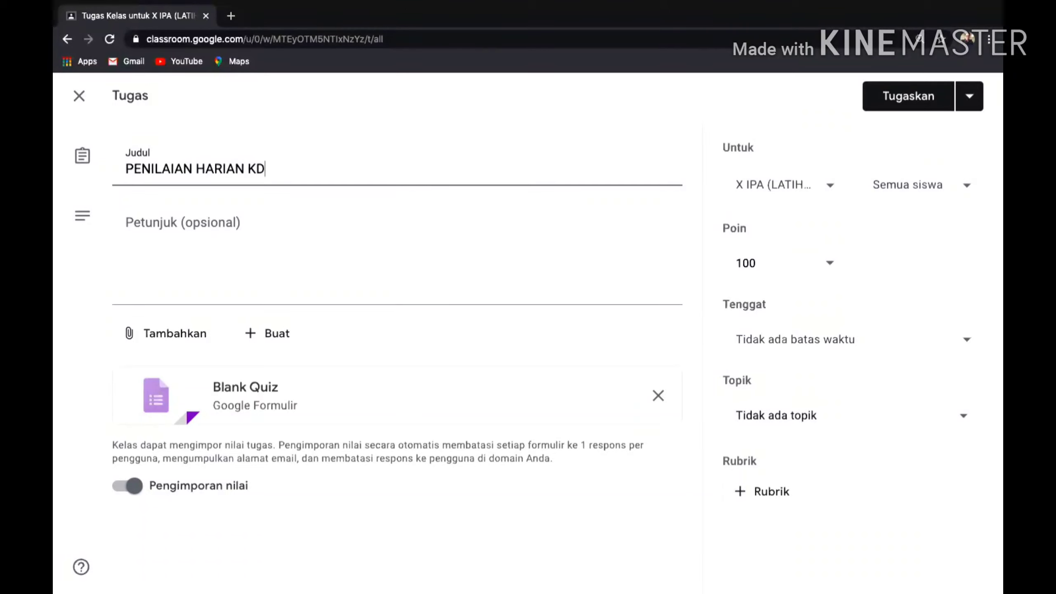
text( 3.1)
text(DIKERJKAN)
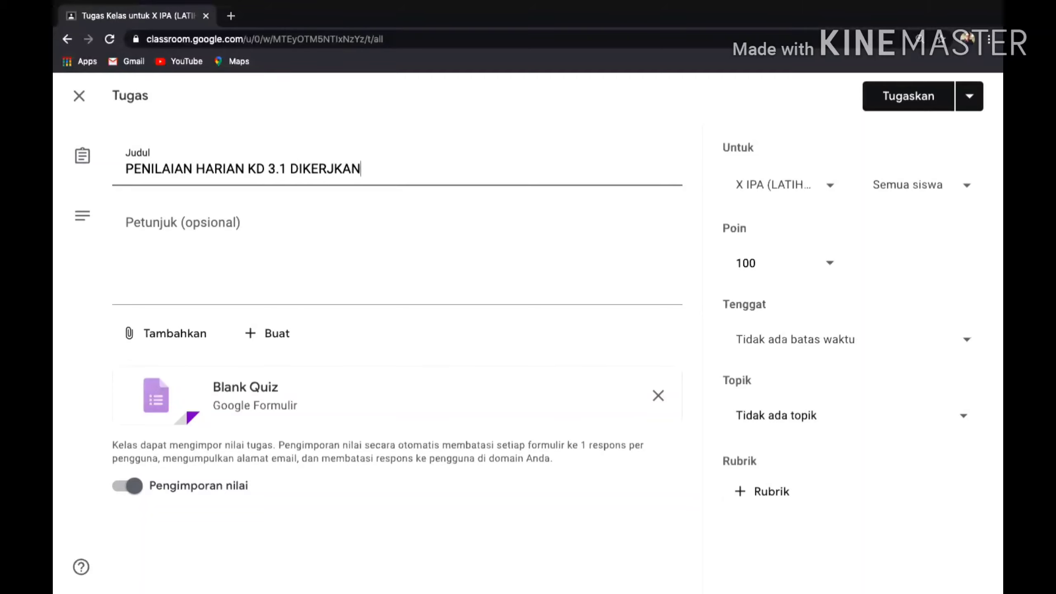
text( DI QUIZIZZ)
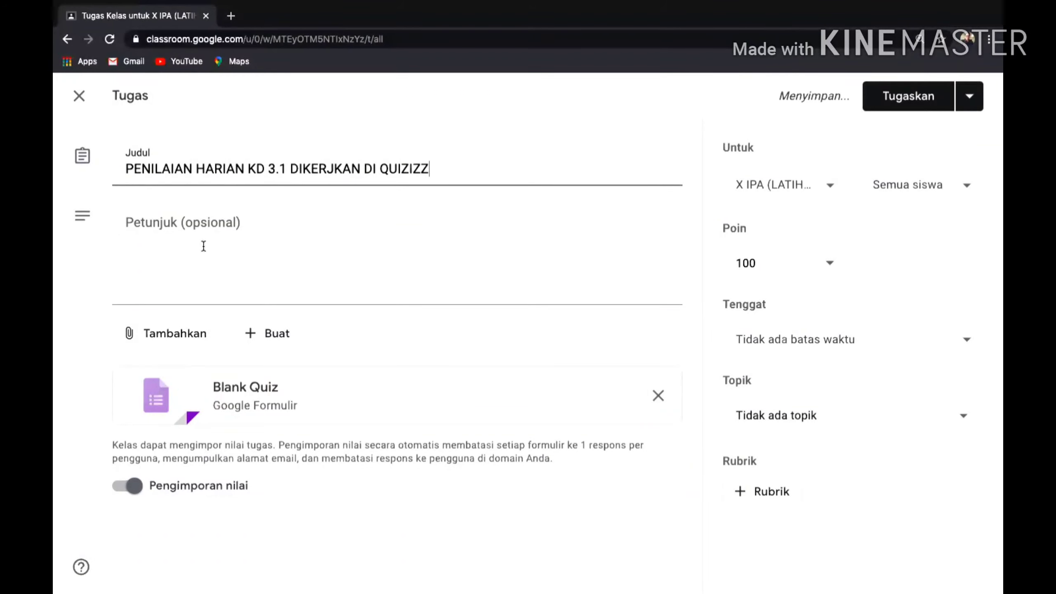
- Enter "1. Klik link di bawah ini" as the first line of the assignment's instructions
click(131, 242)
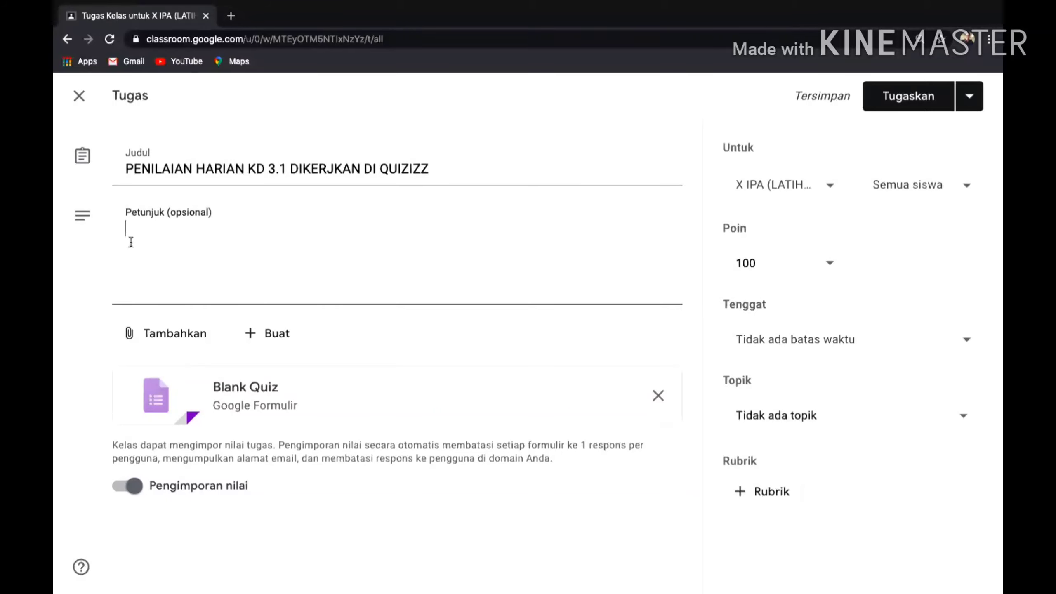
text(1. KL)
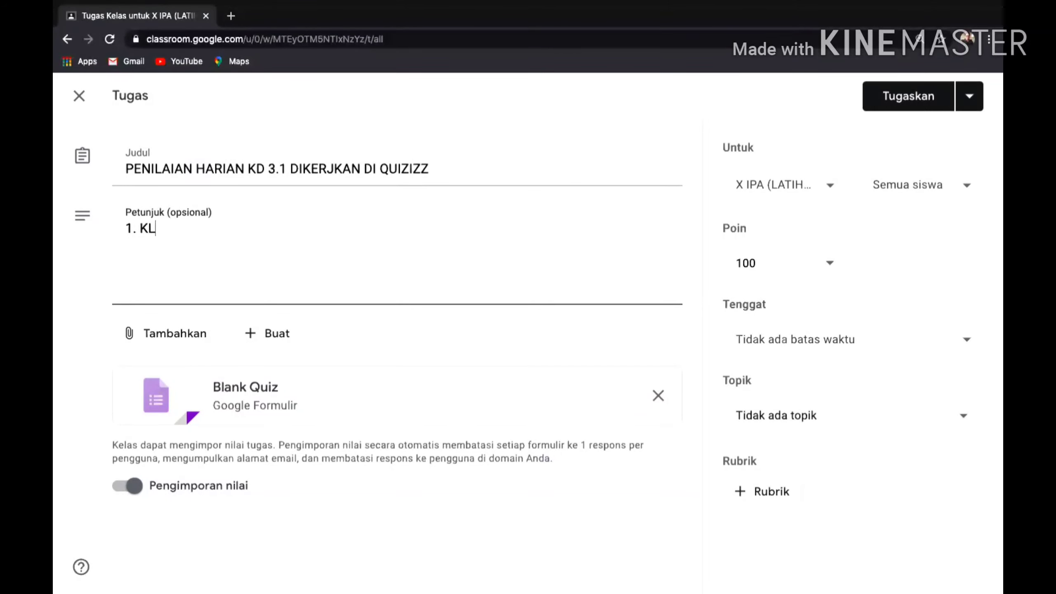
text(IK D)
text(NK)
key(BackSpace)
key(BackSpace)
key(BackSpace)
key(BackSpace)
key(BackSpace)
key(BackSpace)
key(BackSpace)
key(BackSpace)
key(BackSpace)
text(Lik link di baw)
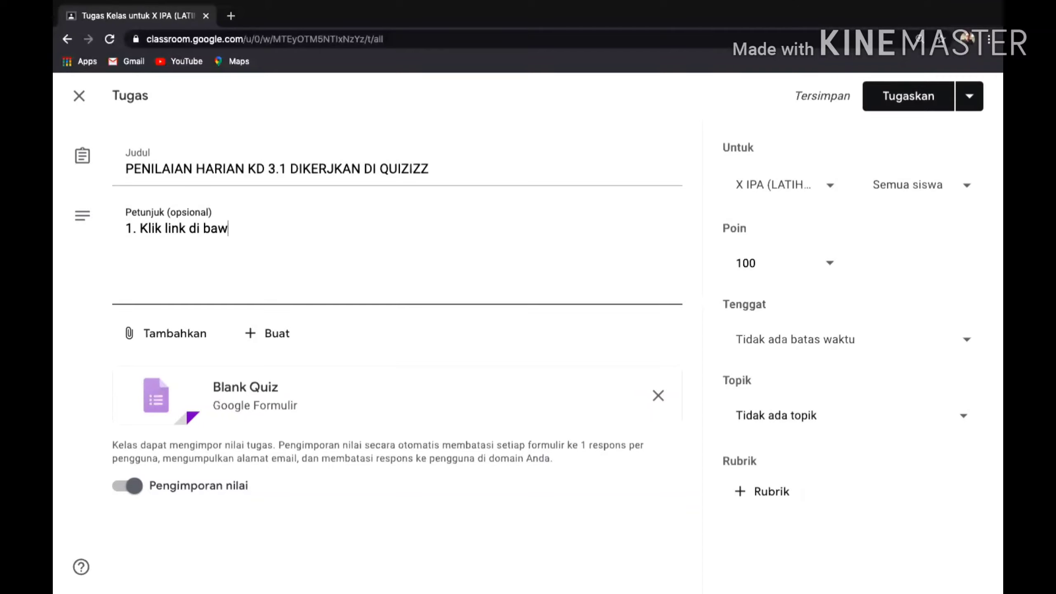
text(ah in)
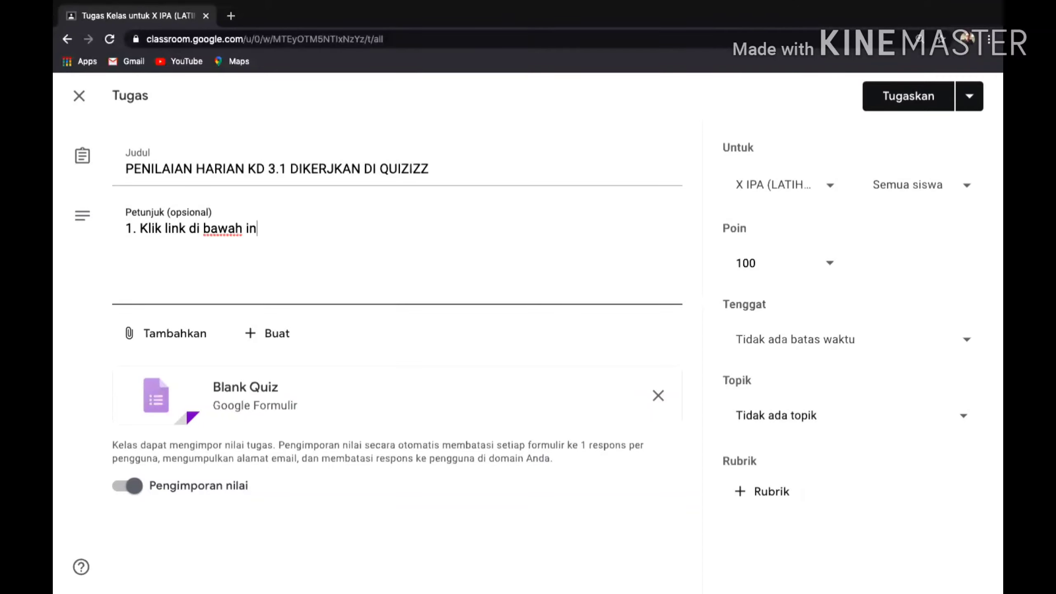
text(i)
- Add the lines "2. Kerjakan kuisnya" and "3. Jangan berdoa" to the assignment's instructions
key(Return)
text(2. )
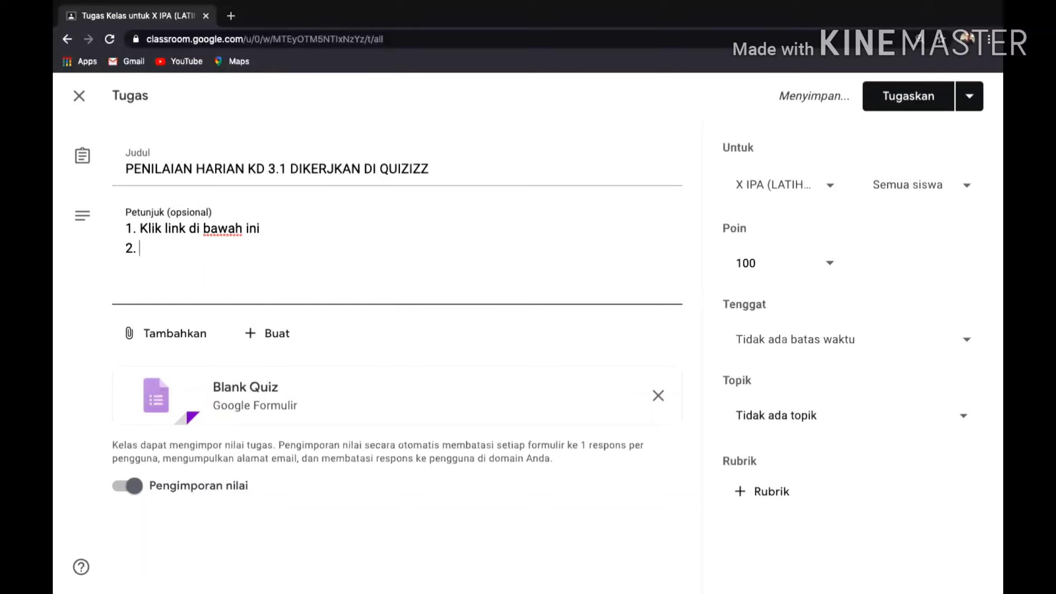
text(Kerjak)
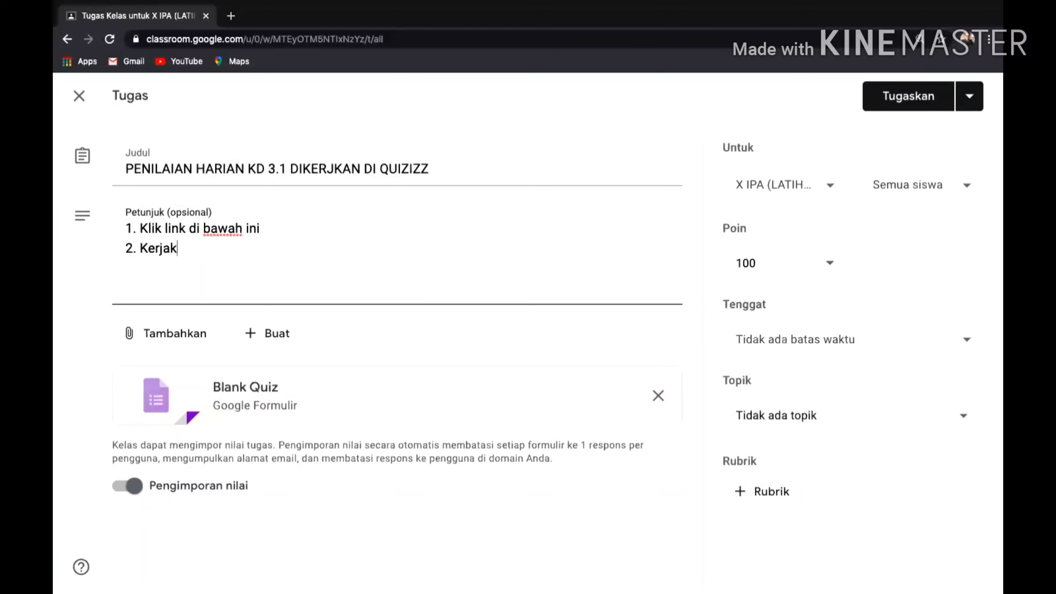
text(an kui)
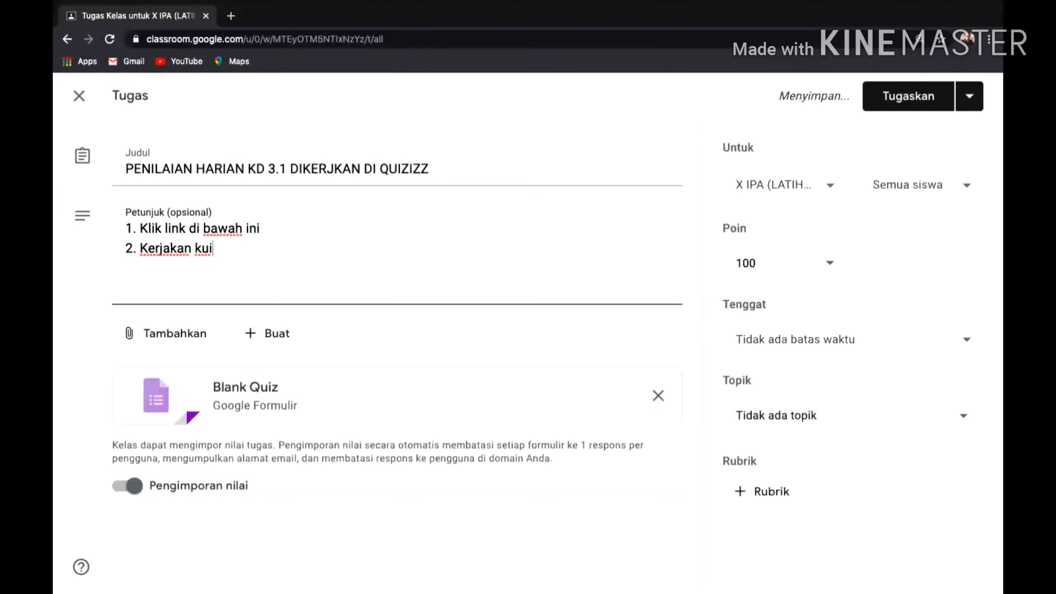
text(snya)
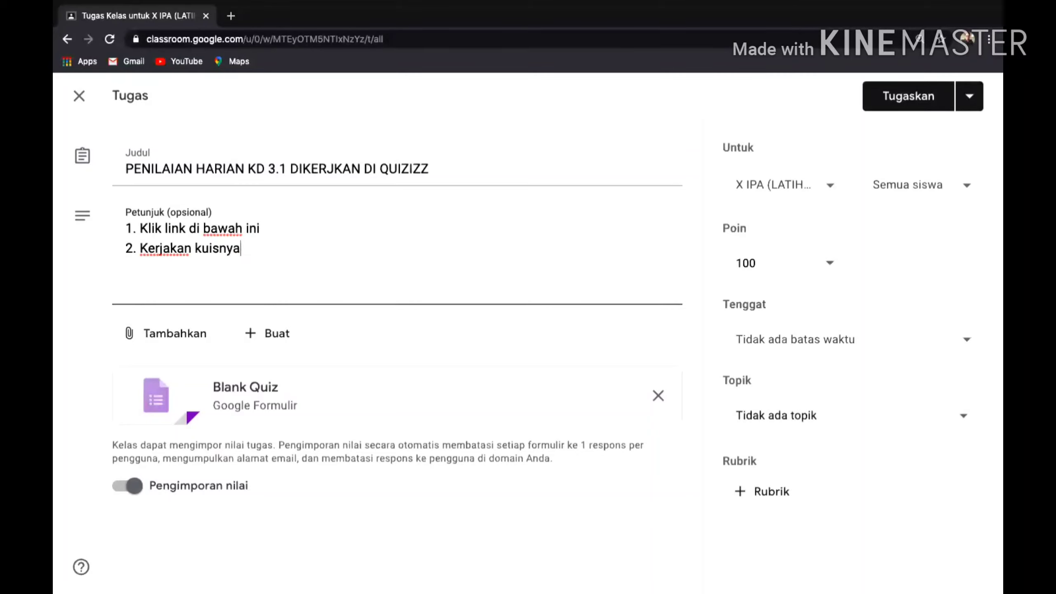
key(Return)
text(3. Jangan)
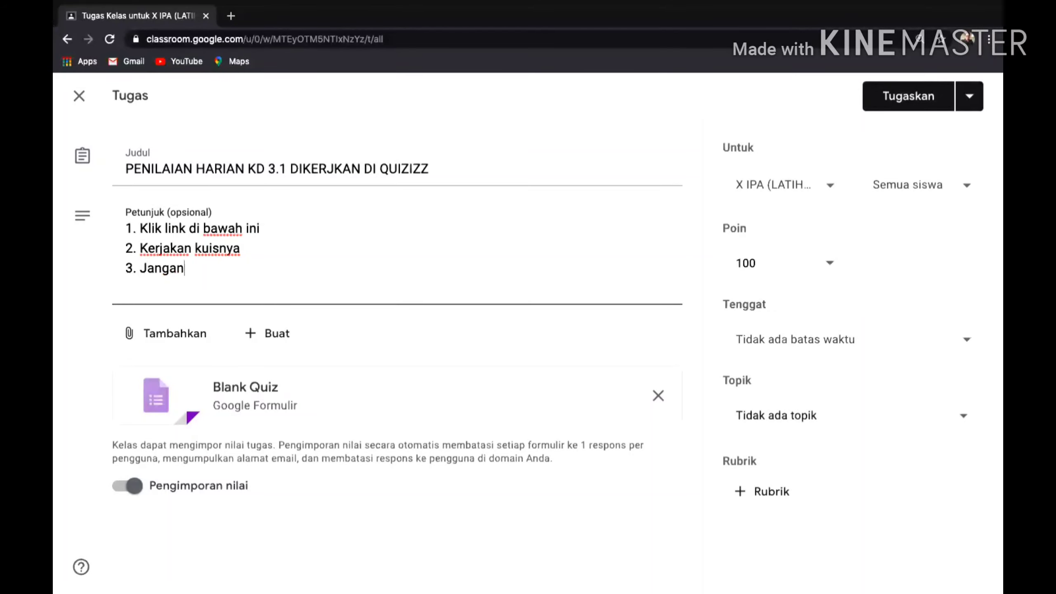
text( berdoa)
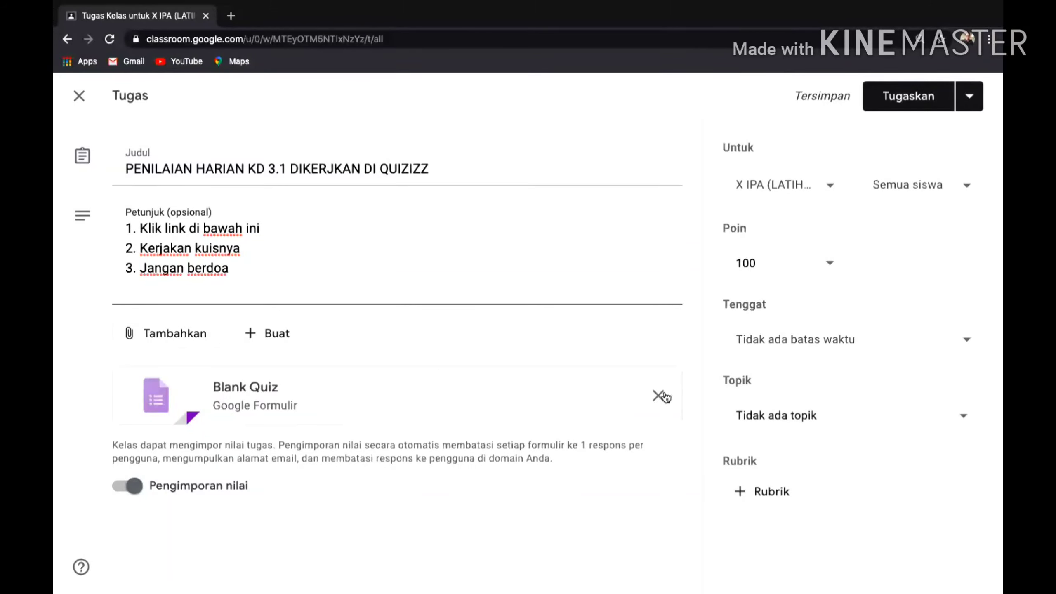
- Remove the Blank Quiz form from the assignment and start adding a link attachment
click(658, 396)
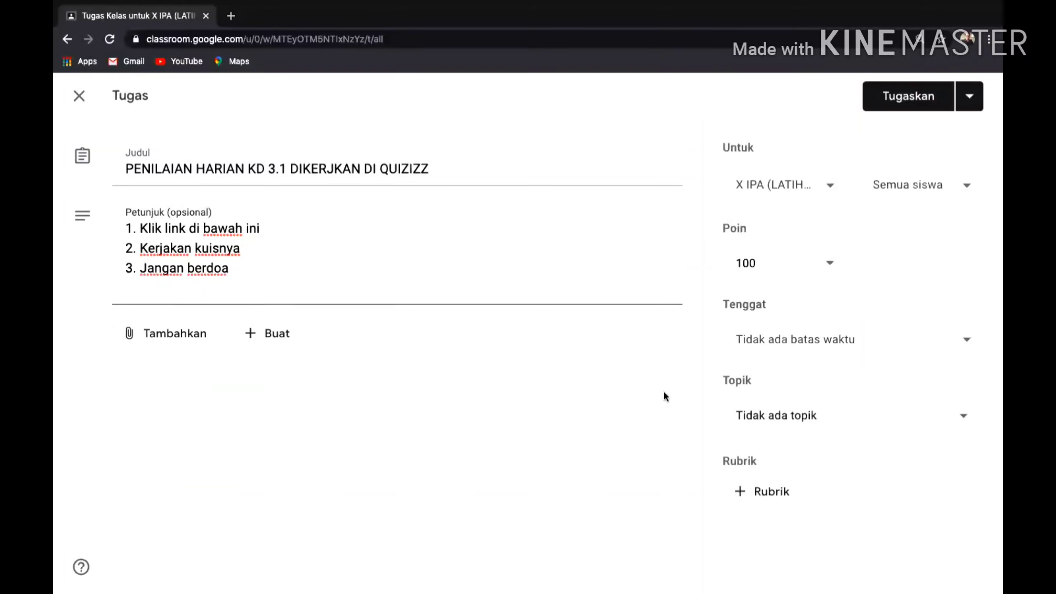
click(186, 335)
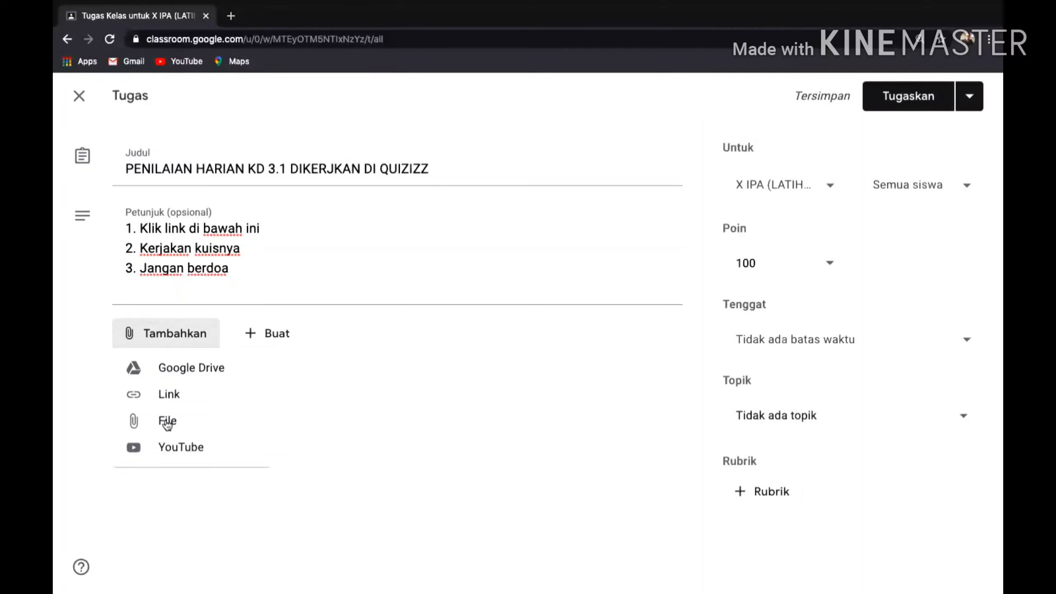
click(164, 395)
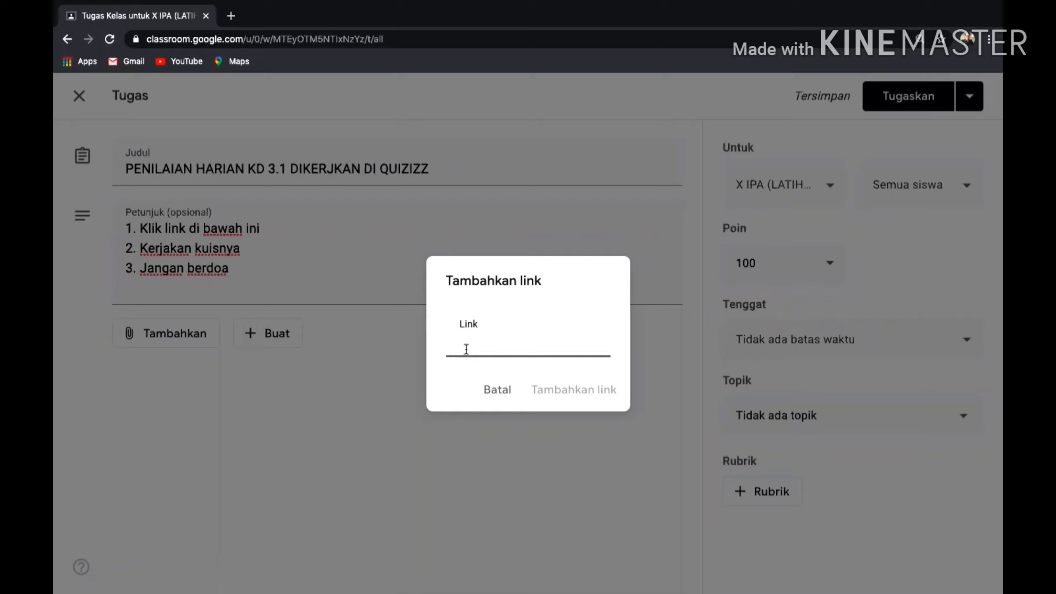
- Open the Quizizz website, quizizz.com, in a new browser tab
click(231, 17)
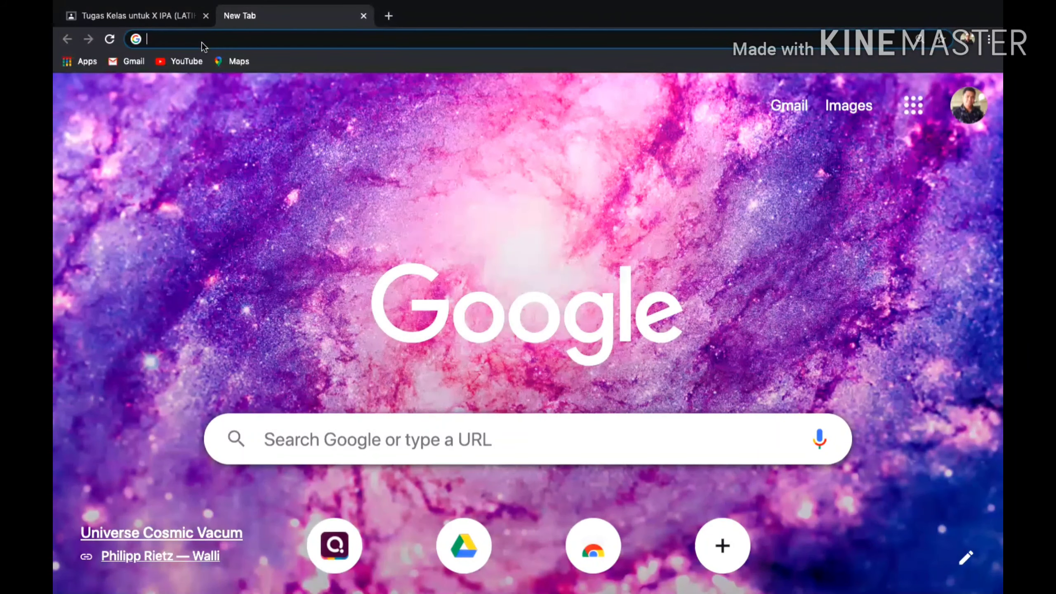
text(qu)
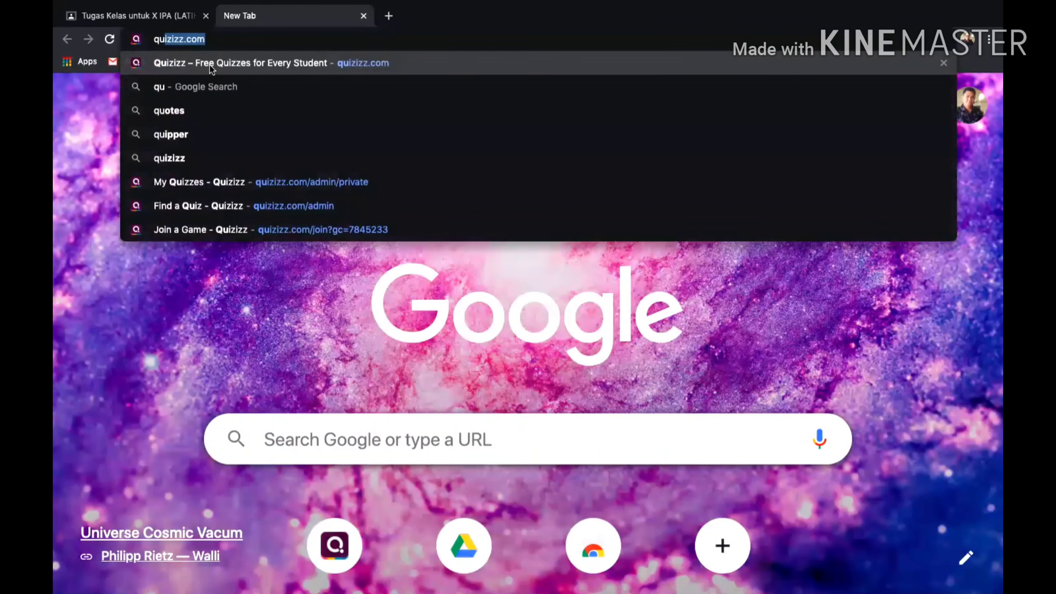
click(209, 65)
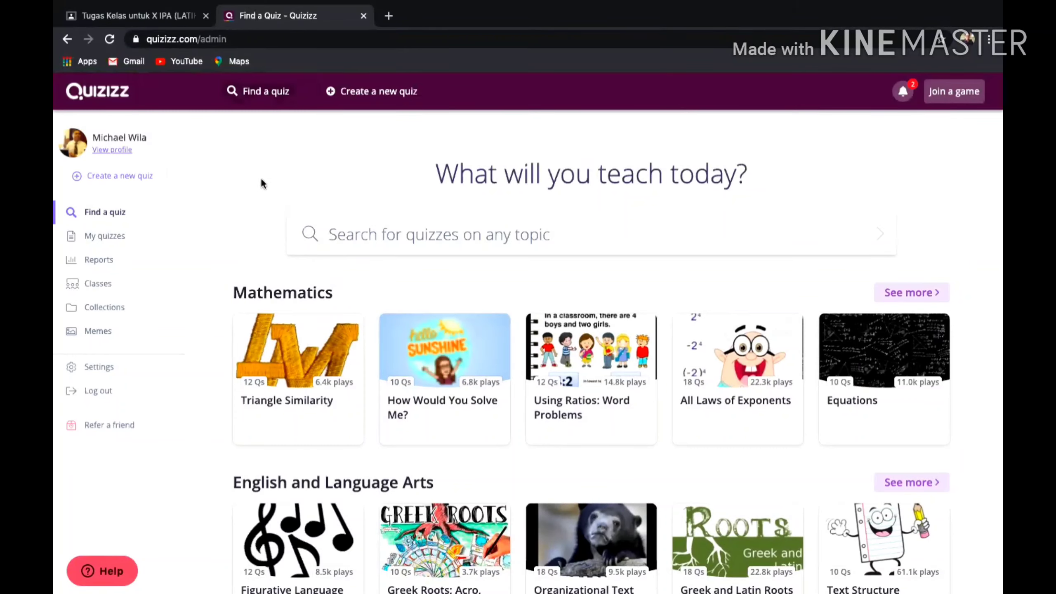
- Log out of Quizizz and go through the Google sign-up with the personal Gmail account
click(101, 395)
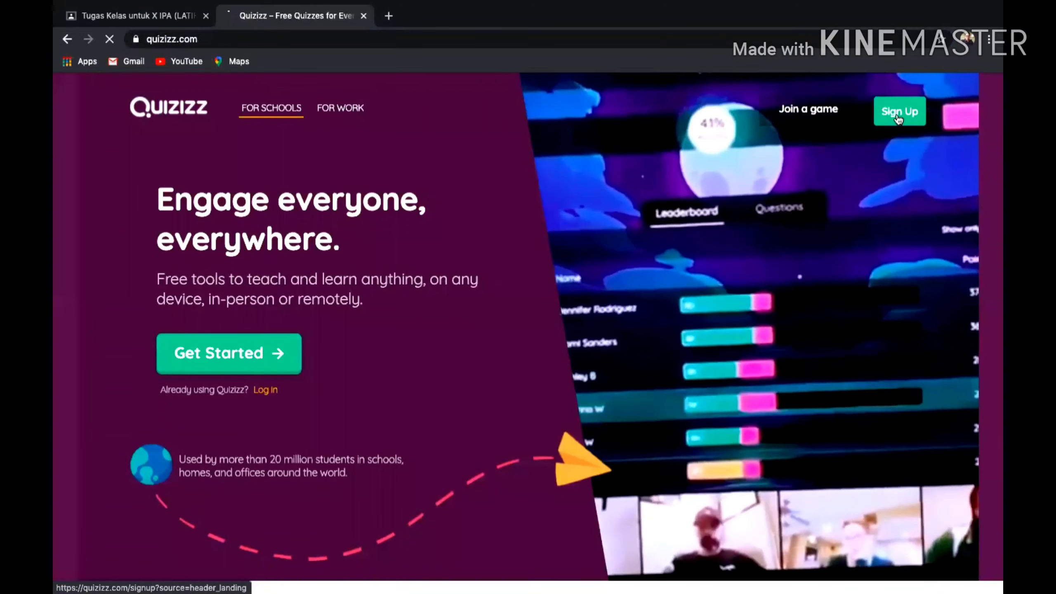
click(897, 119)
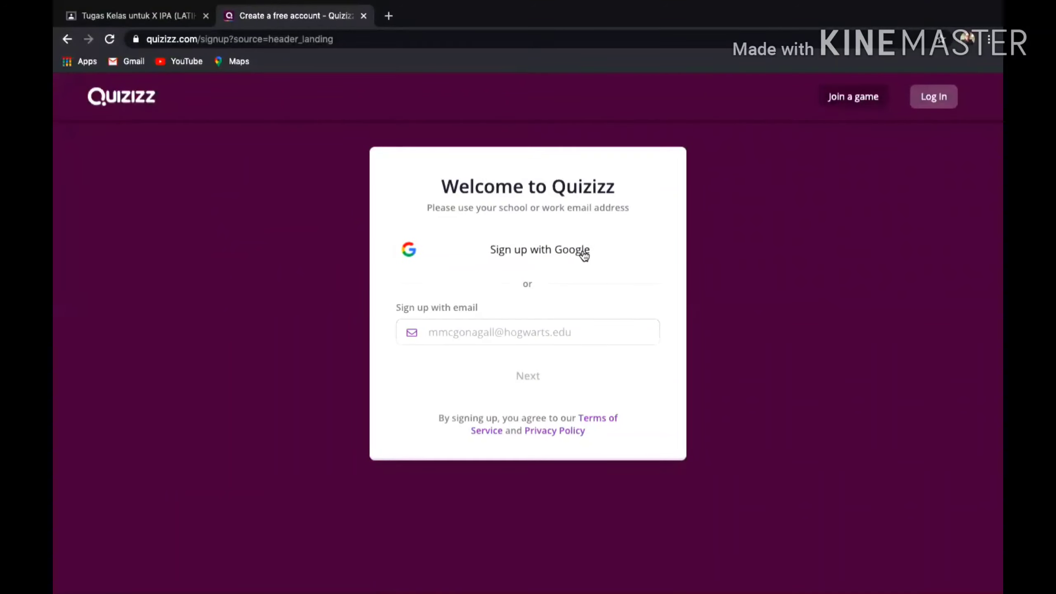
click(524, 255)
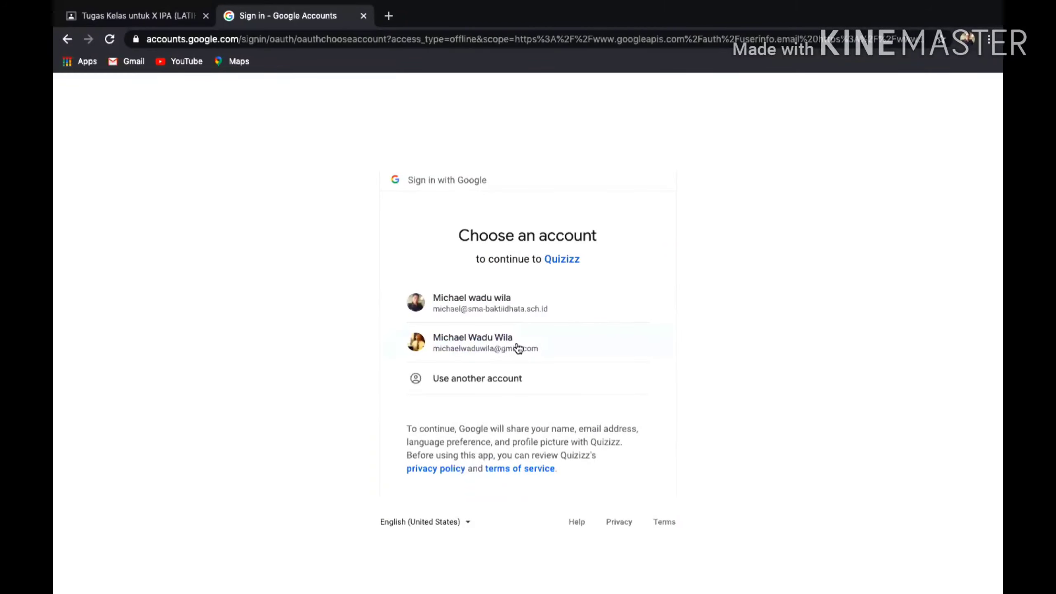
click(519, 342)
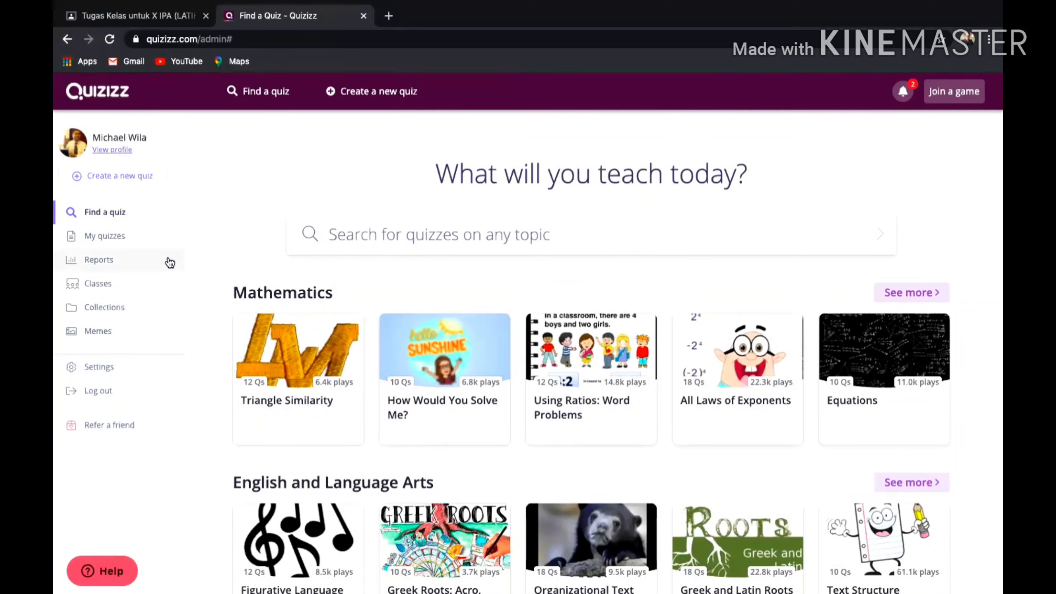
- Open My quizzes and examine the list of saved quizzes and the option for creating a new quiz
click(104, 237)
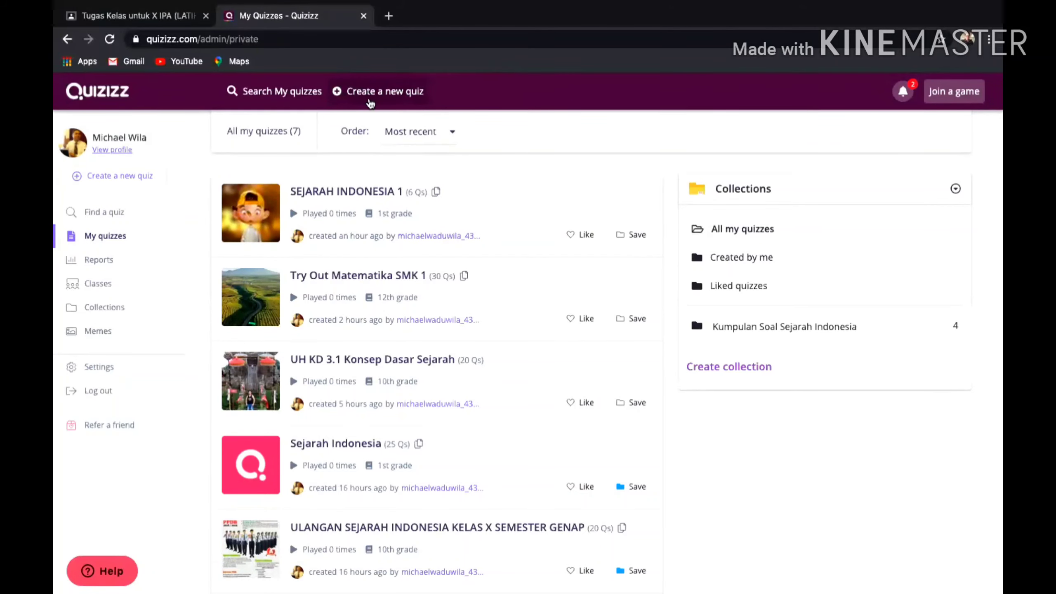
key(ctrl+plus)
key(ctrl+plus)
key(ctrl+plus)
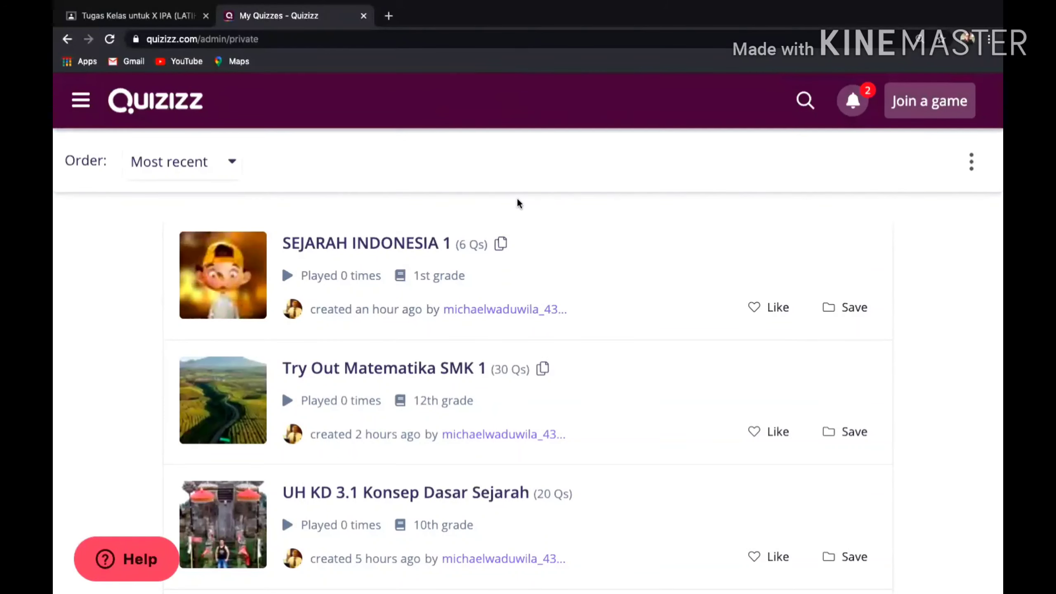
key(ctrl+0)
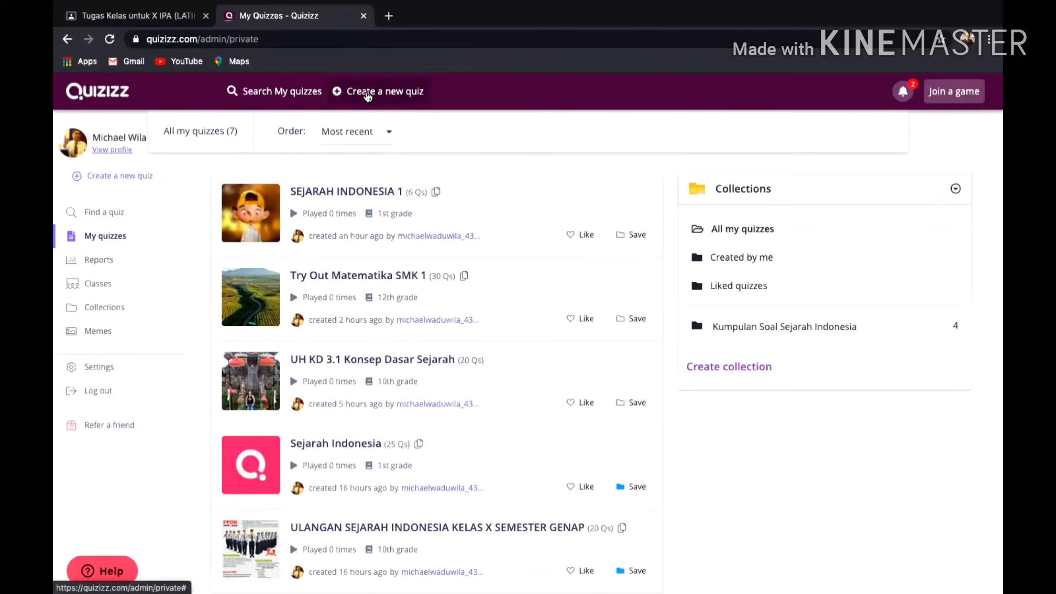
key(ctrl+plus)
key(ctrl+plus)
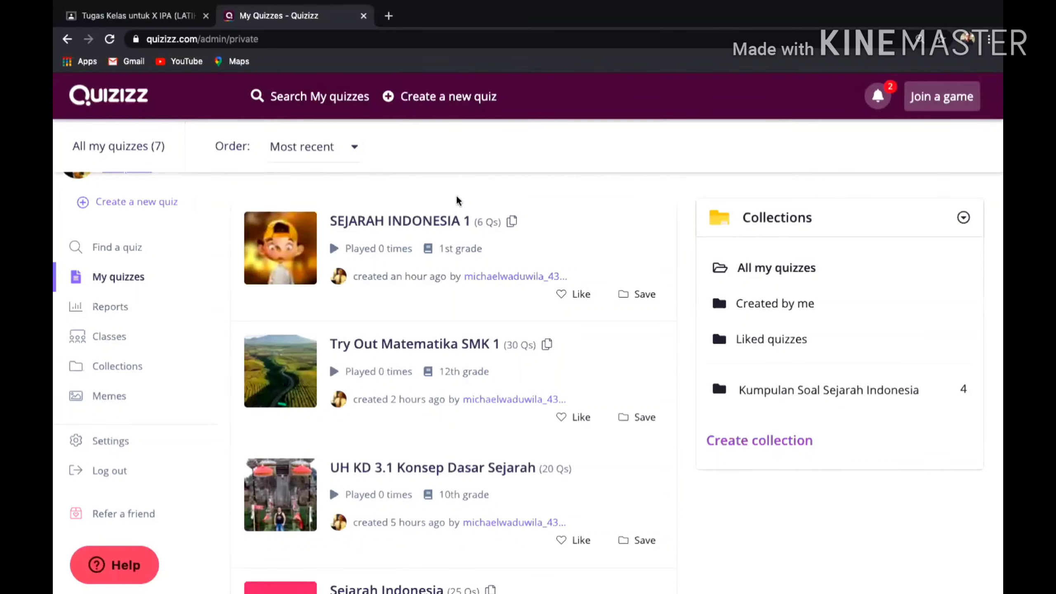
key(ctrl+minus)
key(ctrl+minus)
key(ctrl+minus)
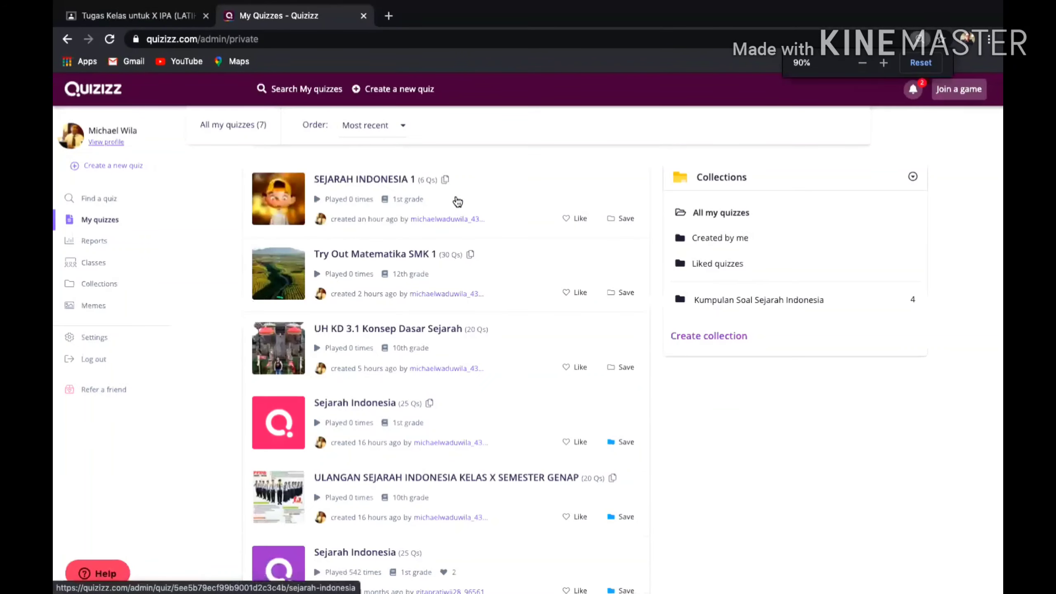
key(ctrl+minus)
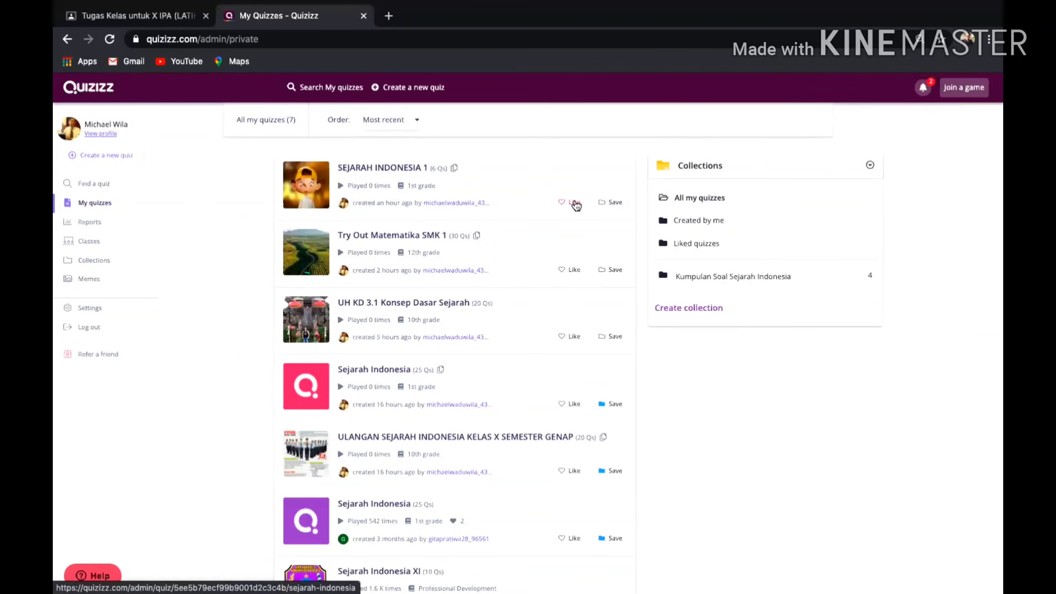
key(ctrl+plus)
key(ctrl+plus)
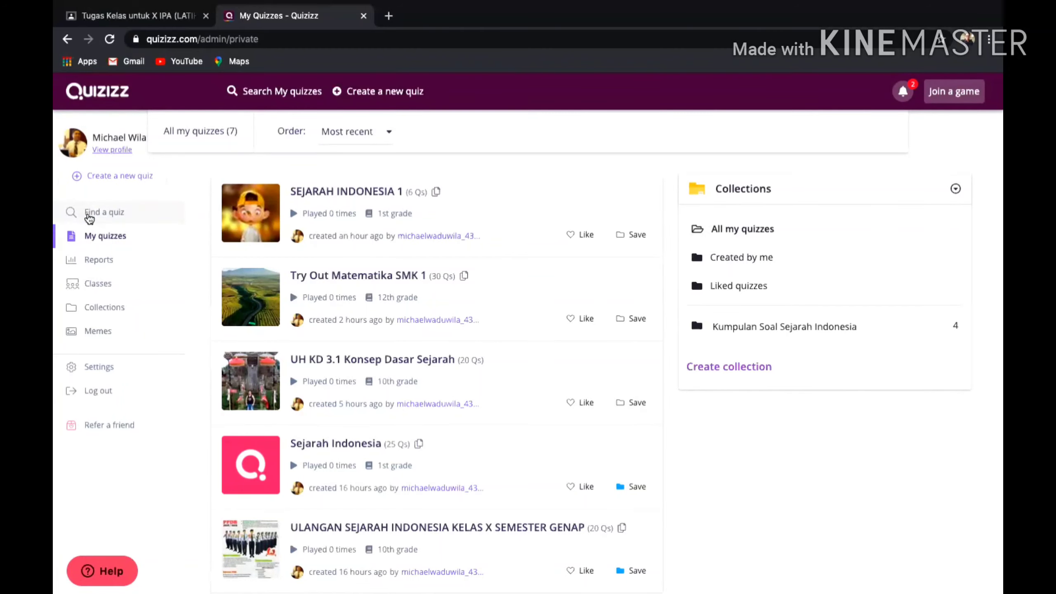
- Search the Quizizz library for "soal Sejarah" and open the quiz "Soal Sejarah Serius Ini mah!!!" for editing
click(89, 218)
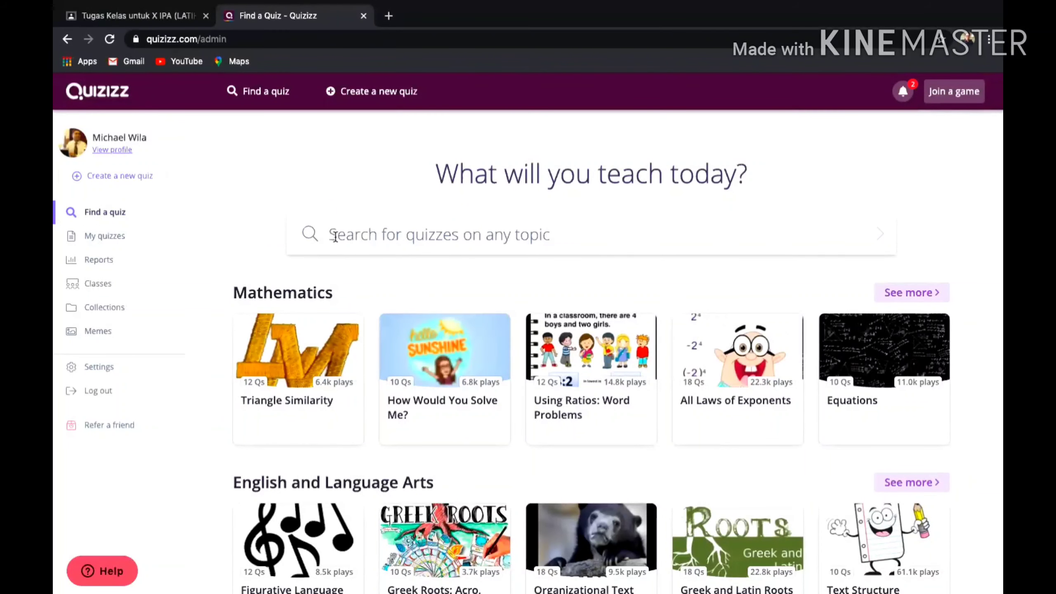
click(337, 234)
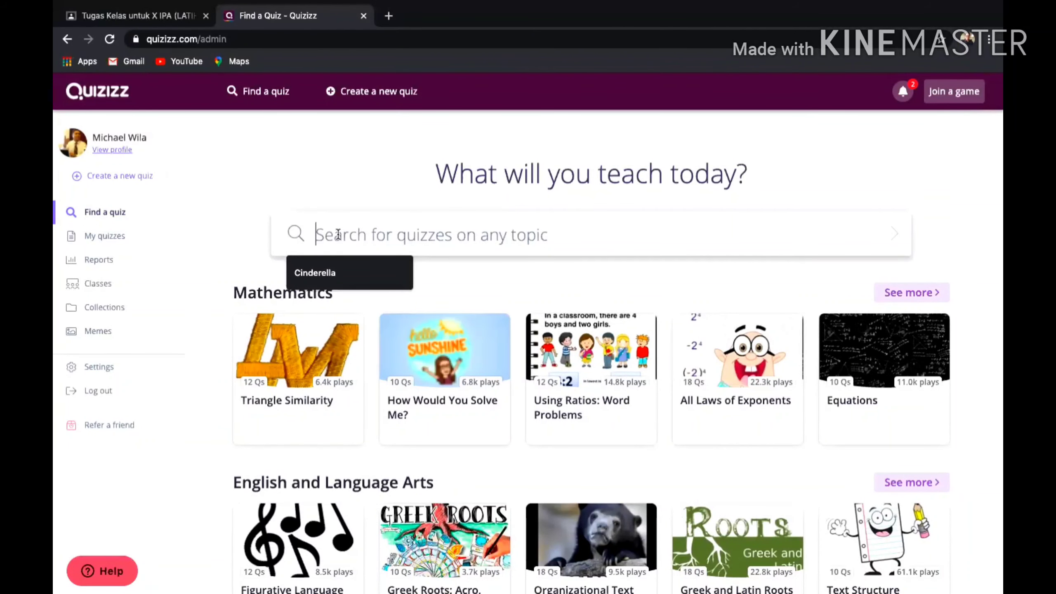
text(soal )
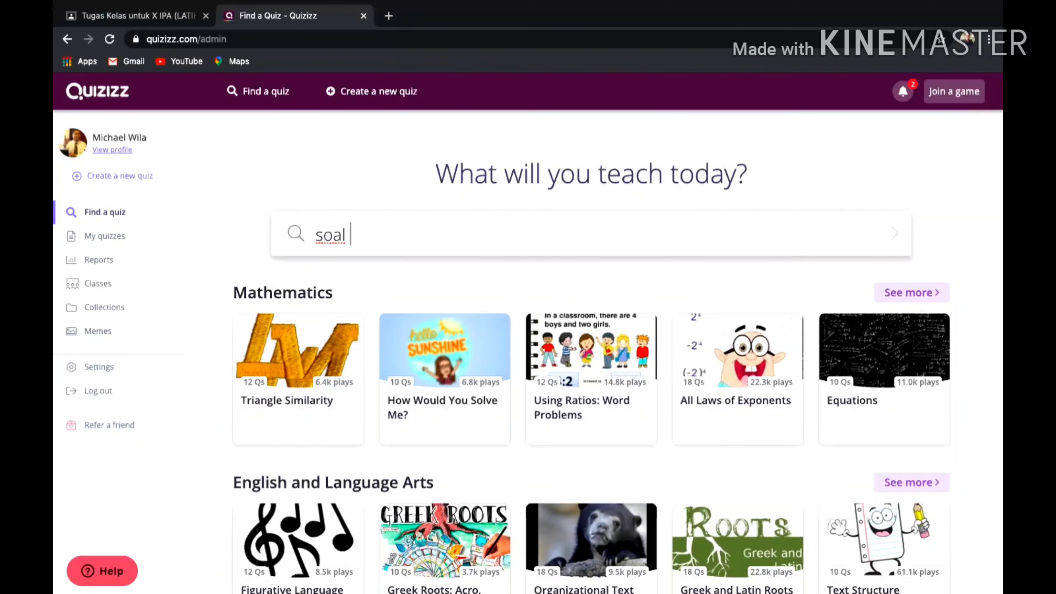
text(Sejarah)
key(Return)
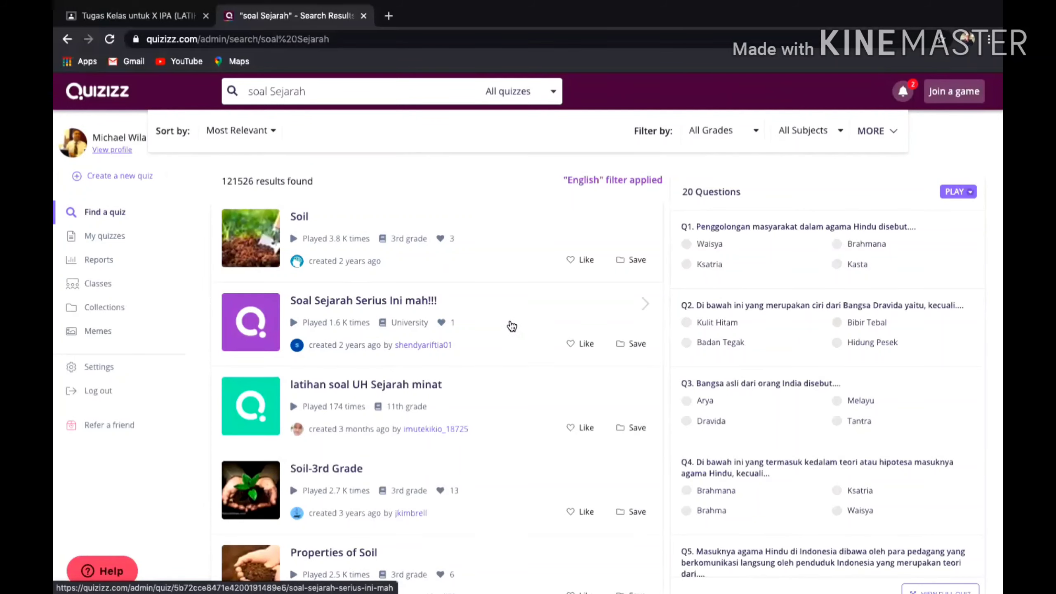
click(497, 321)
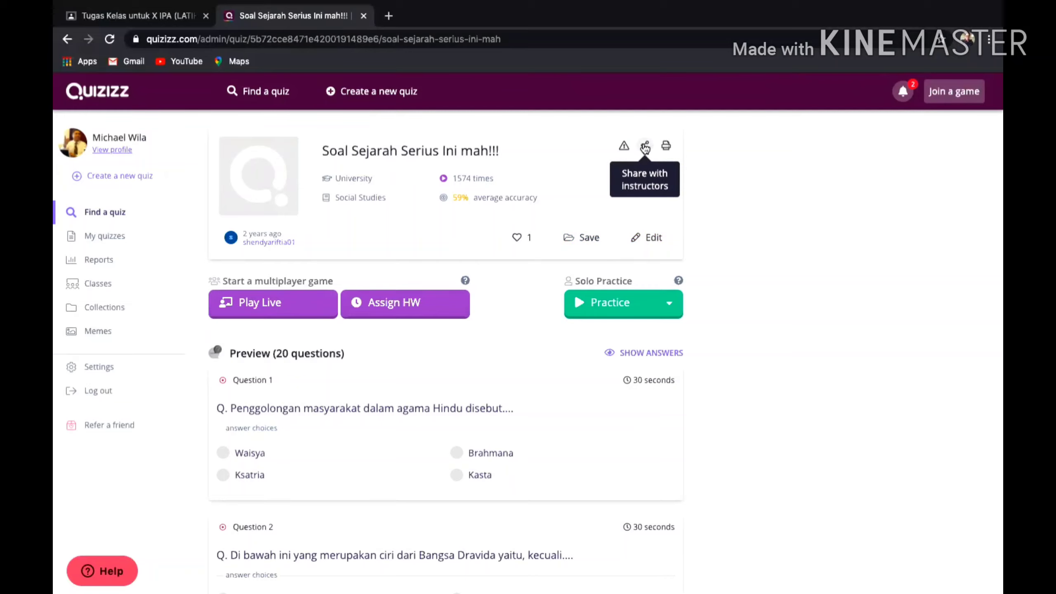
click(654, 238)
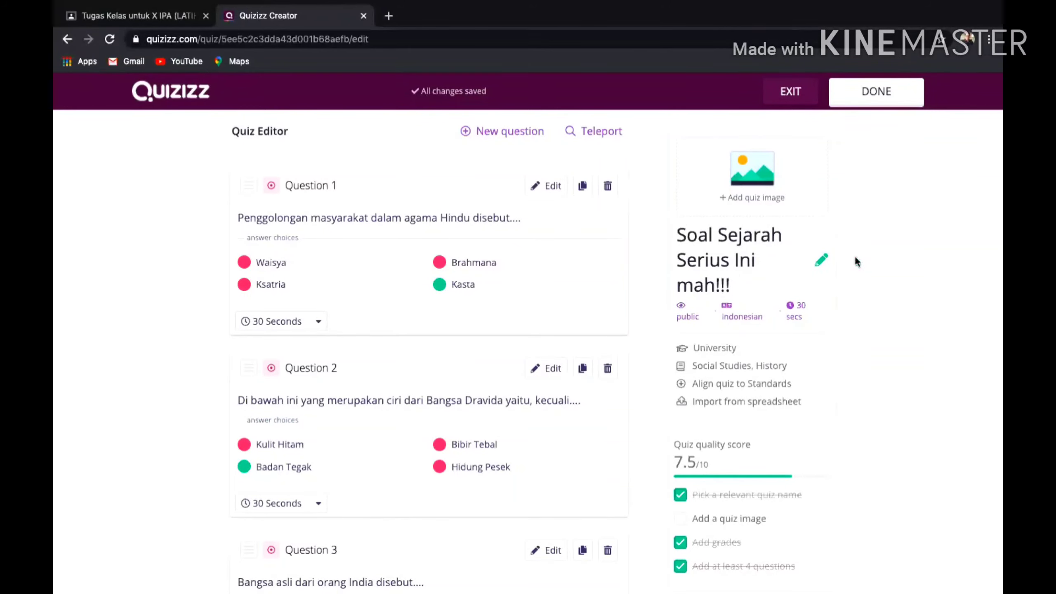
- Rename the quiz copy as "Soal Sejarah Indonesia", add the History subject, and finish editing to save it
click(820, 265)
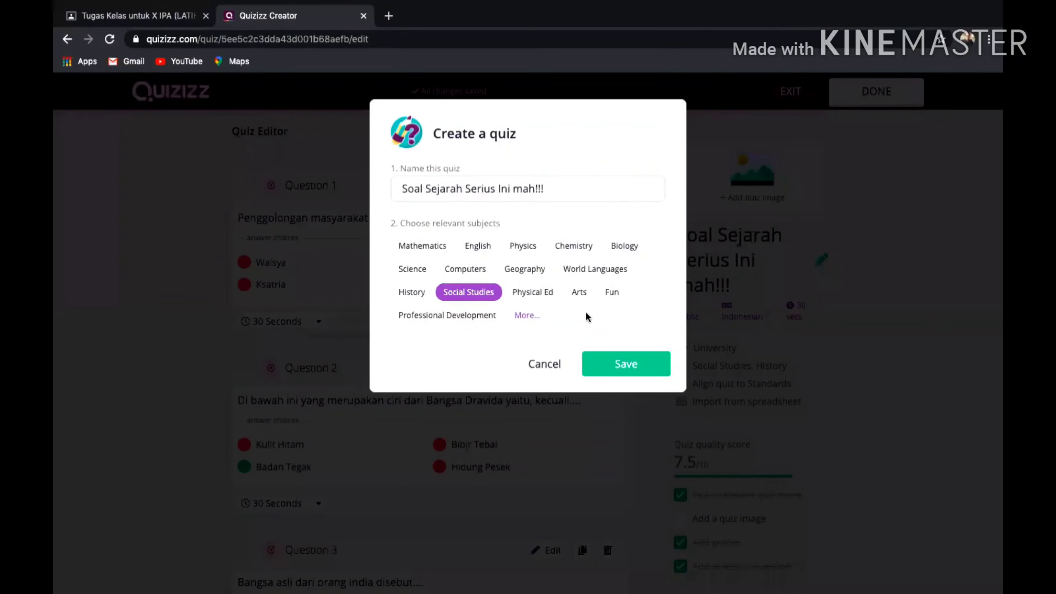
click(411, 293)
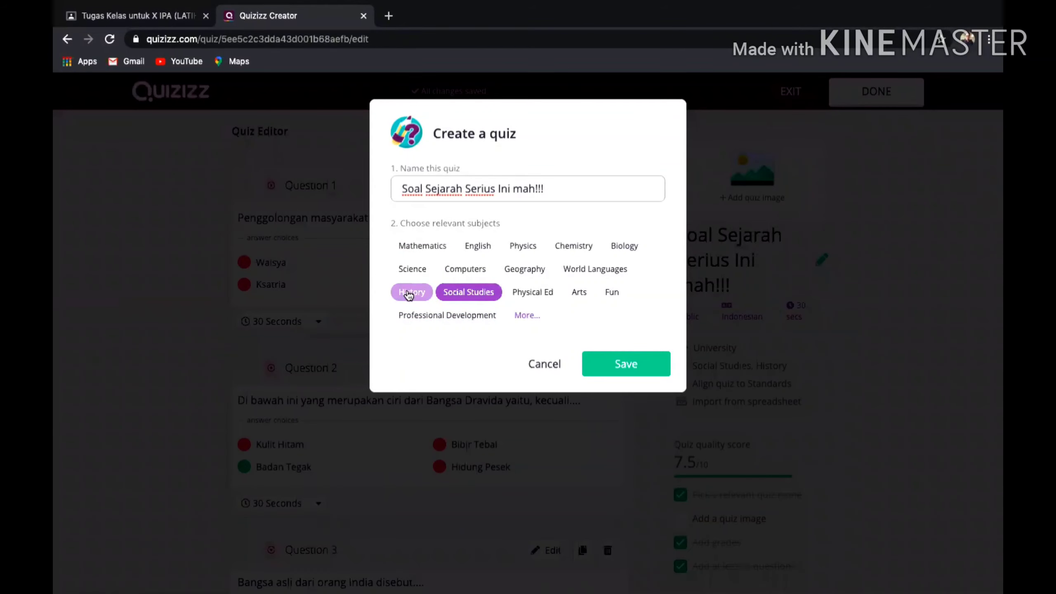
click(551, 189)
key(BackSpace)
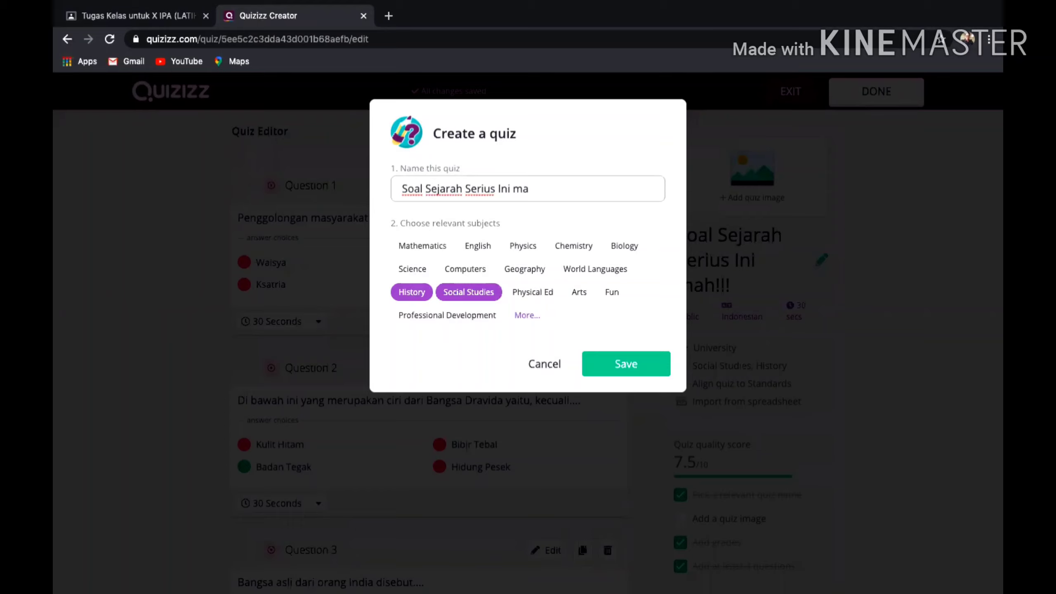
key(BackSpace)
key(BackSpace)
key(BackSpace)
text(Indonesia)
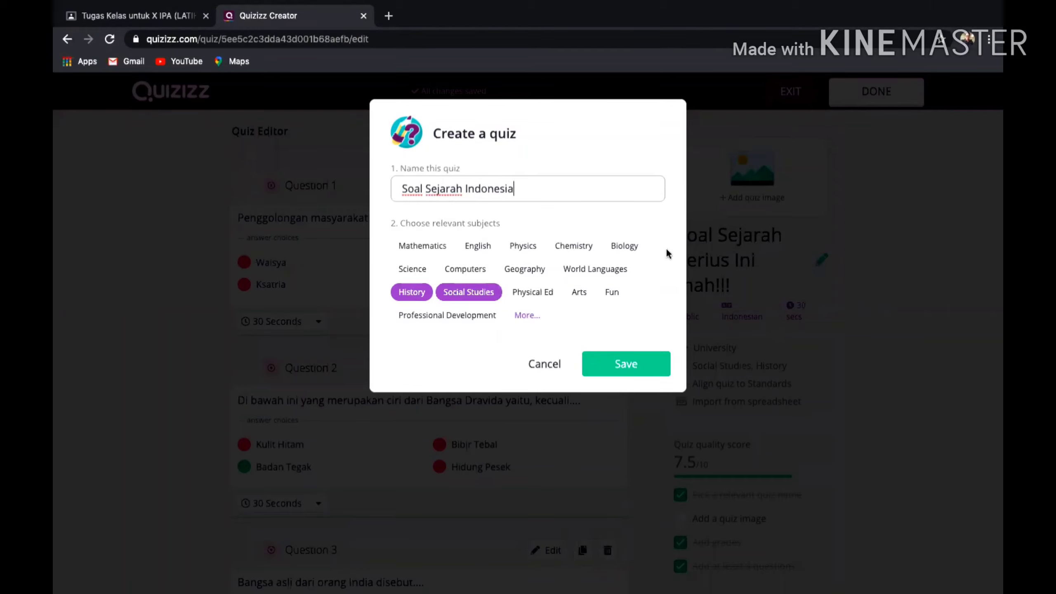
click(626, 366)
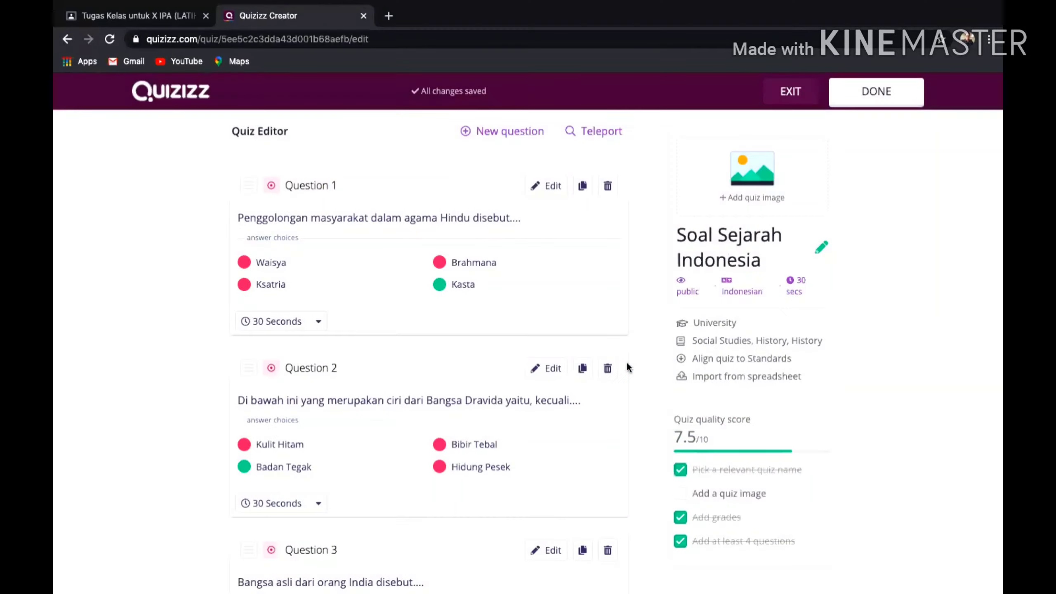
click(882, 100)
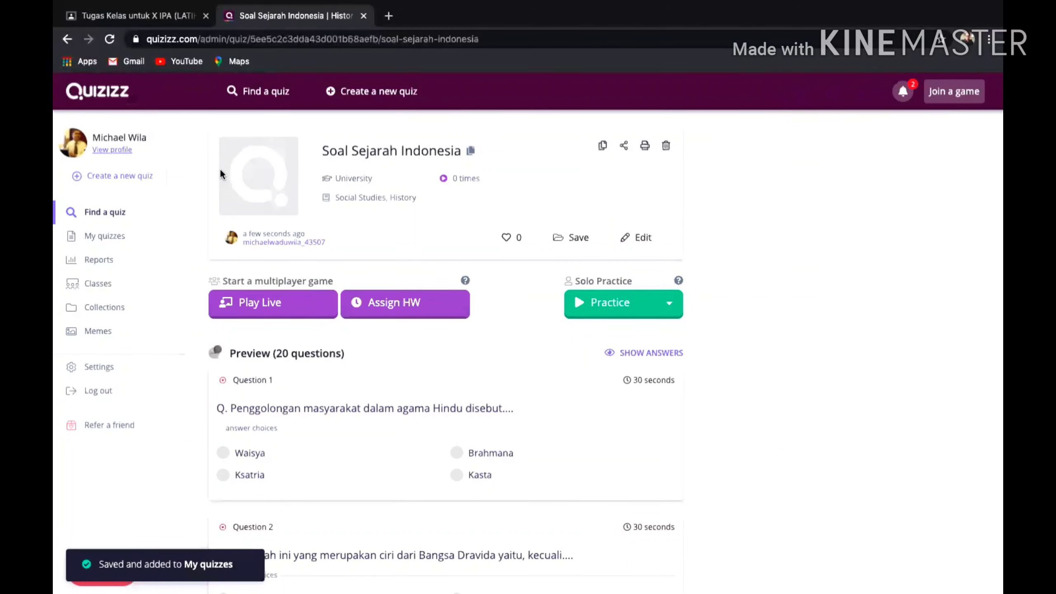
- Assign the own quiz "UH KD 3.1 Konsep Dasar Sejarah" as homework due Jun 15th at 01:30 PM and copy its participant link
click(105, 236)
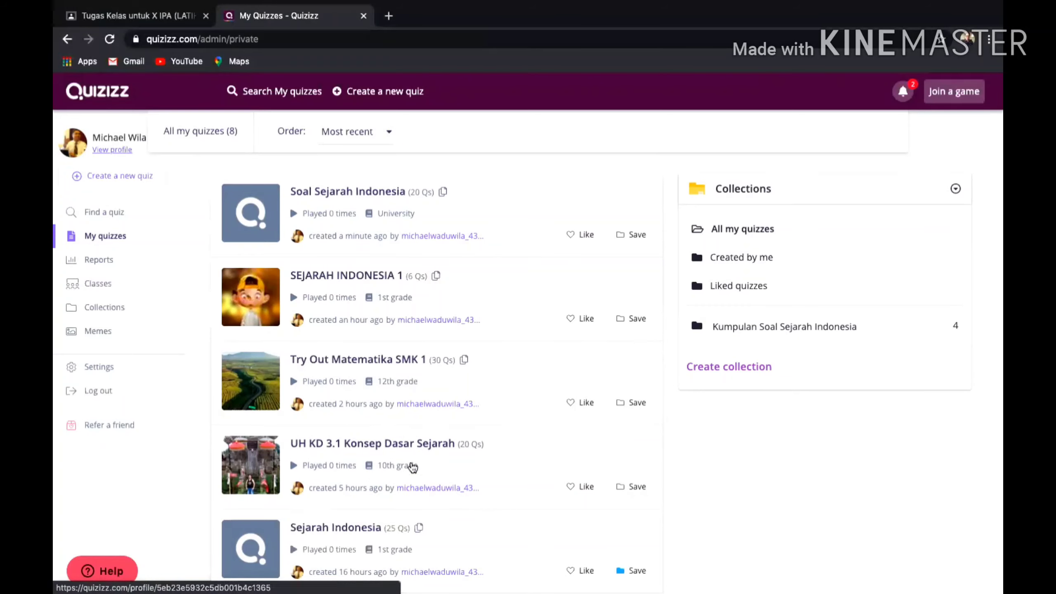
click(480, 463)
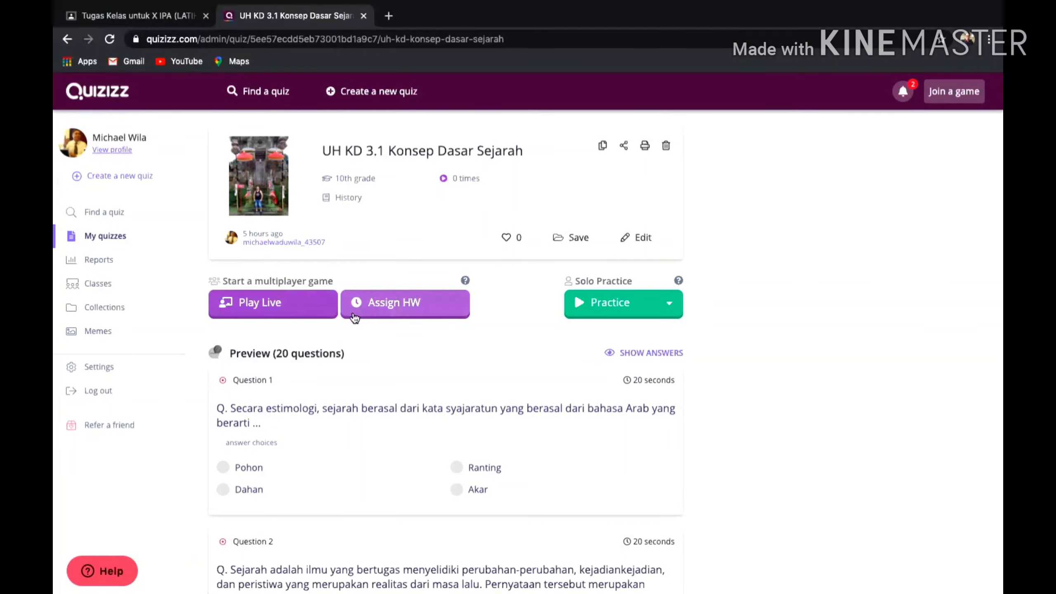
click(414, 305)
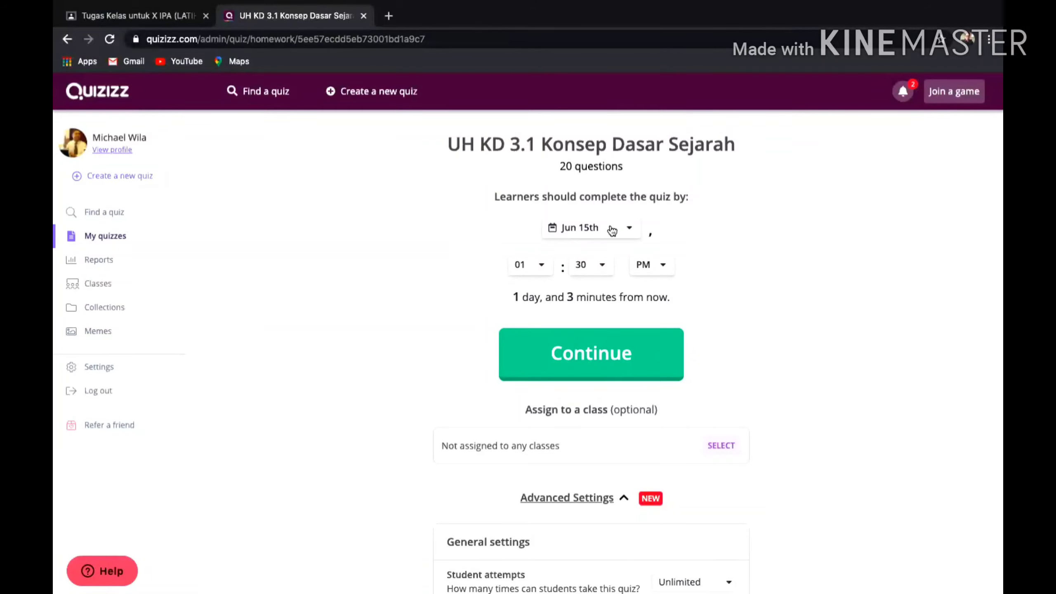
click(583, 360)
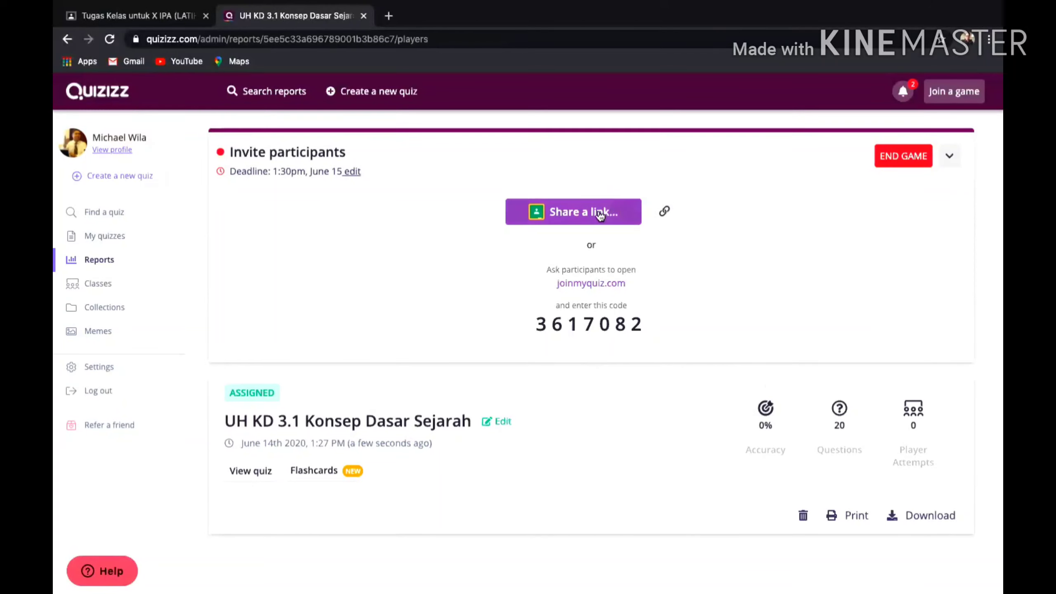
click(667, 211)
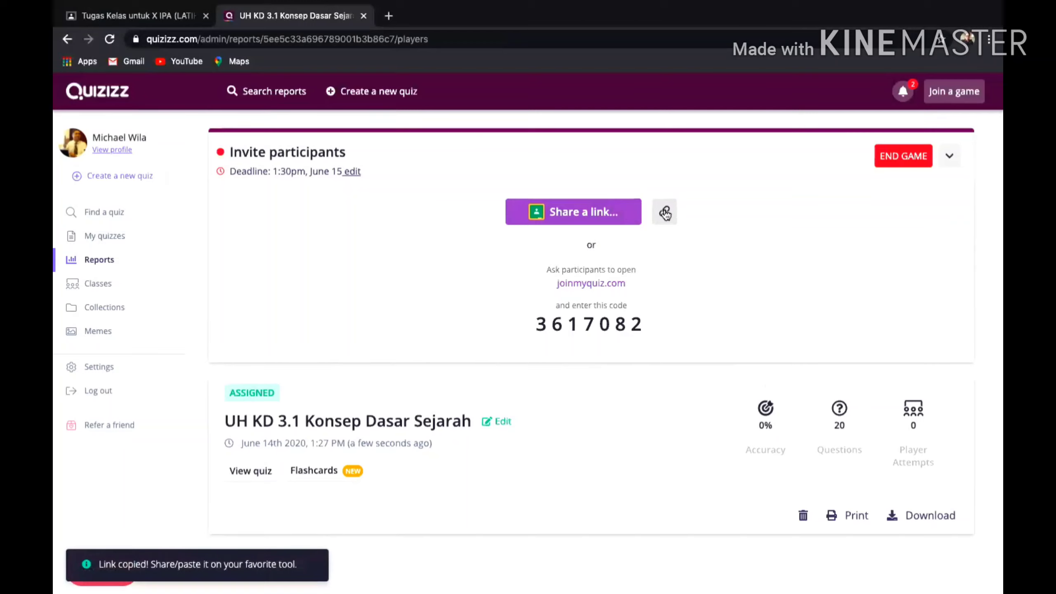
click(665, 212)
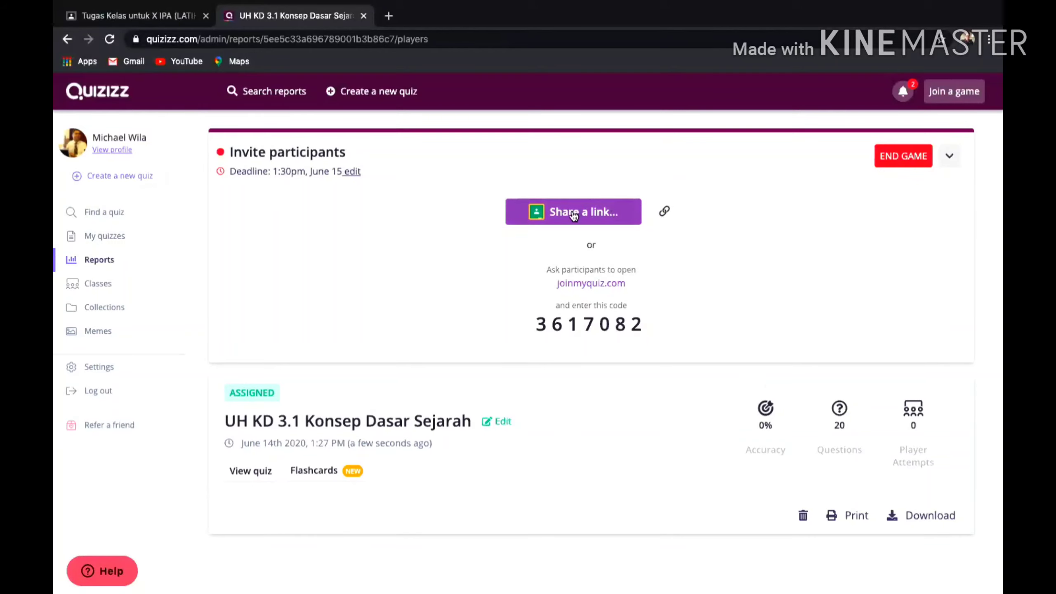
click(161, 17)
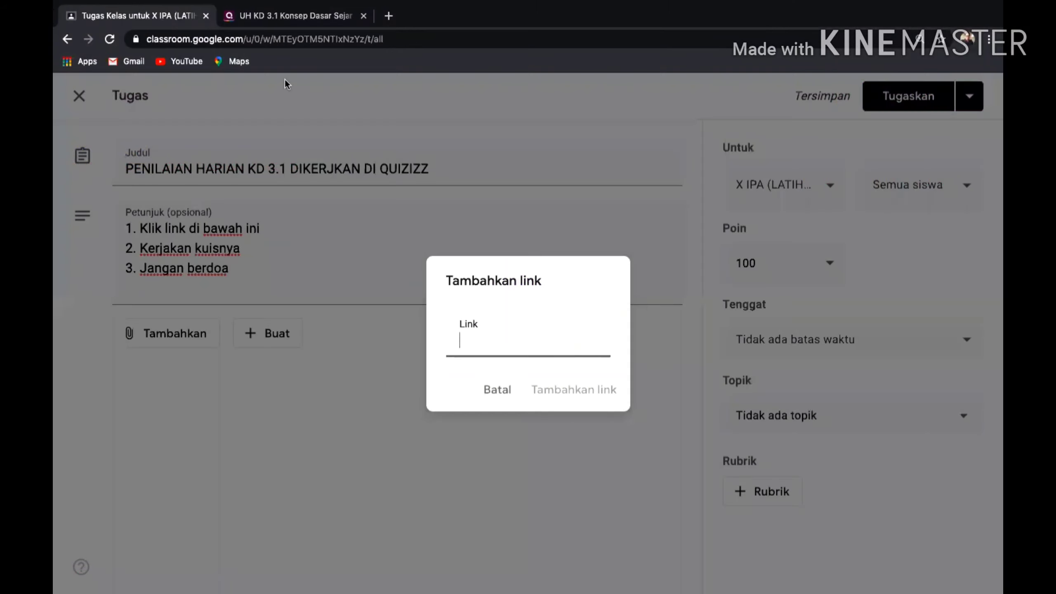
click(268, 16)
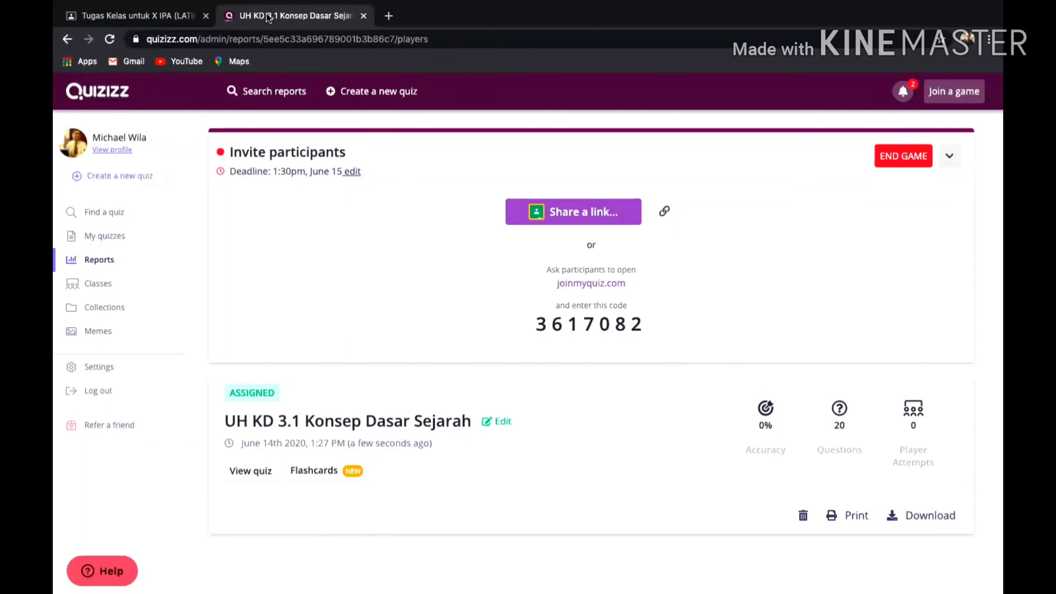
click(580, 218)
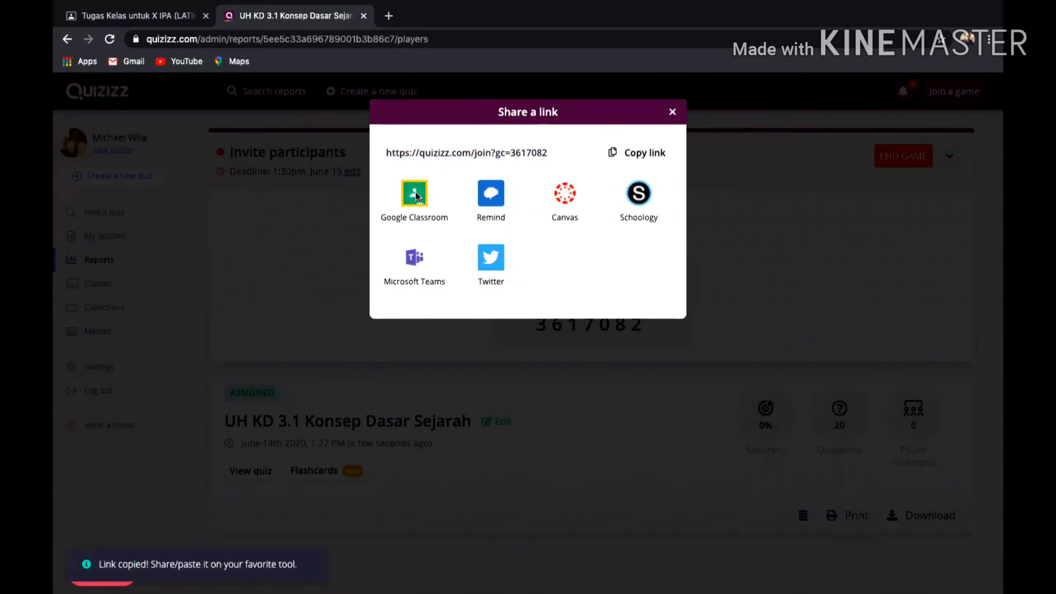
click(416, 195)
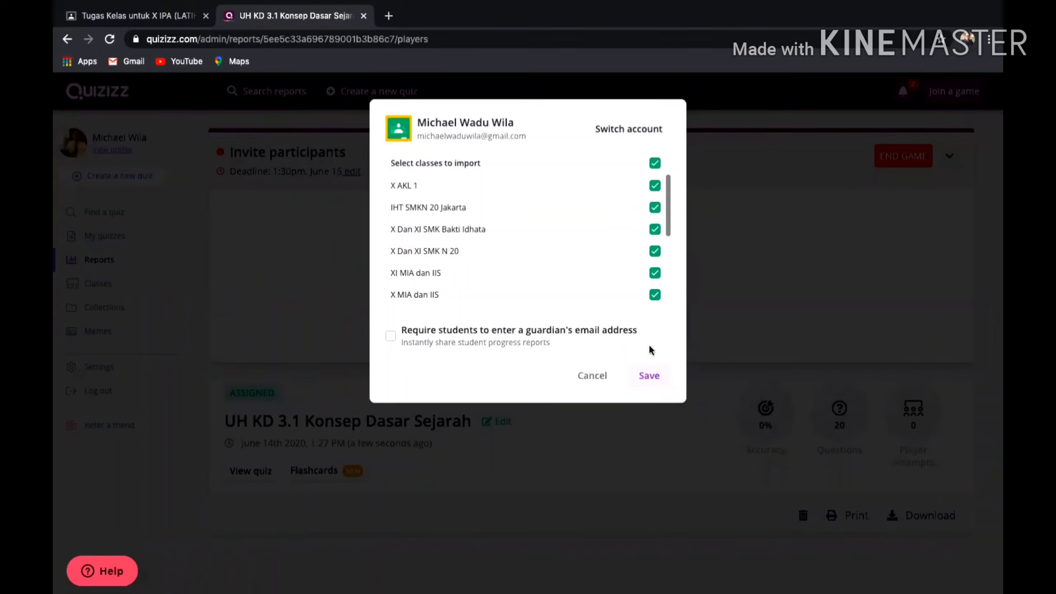
click(594, 377)
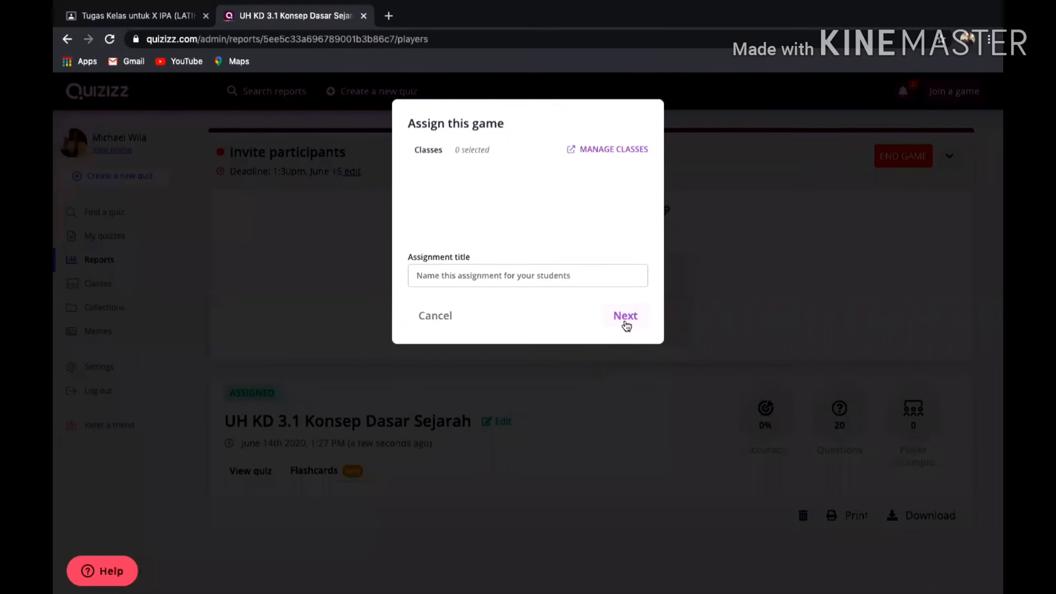
click(437, 315)
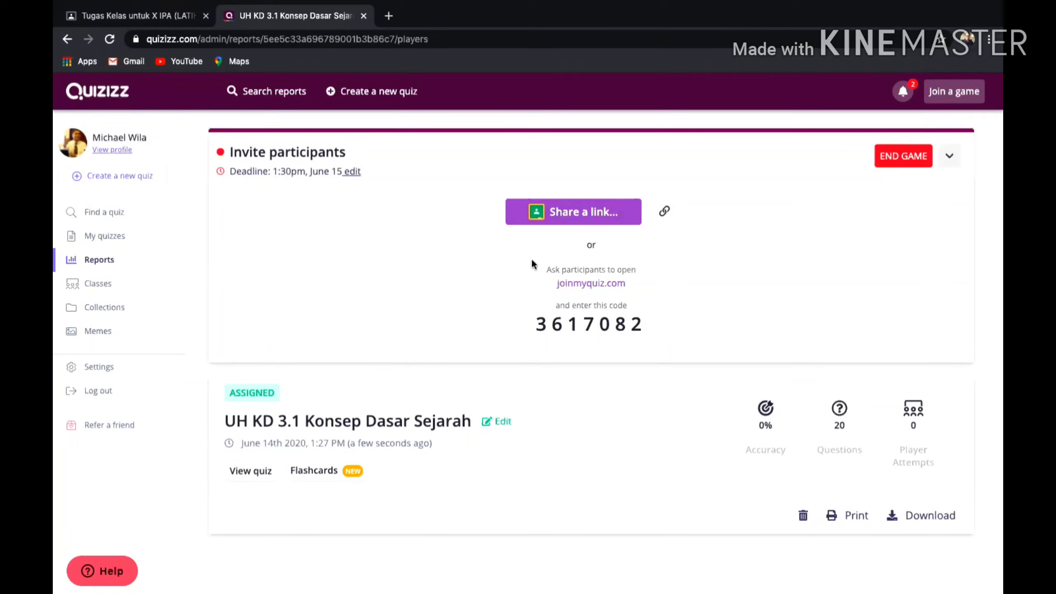
- Switch to the Google Classroom assignment and attach the copied Quizizz participant link to it
click(118, 14)
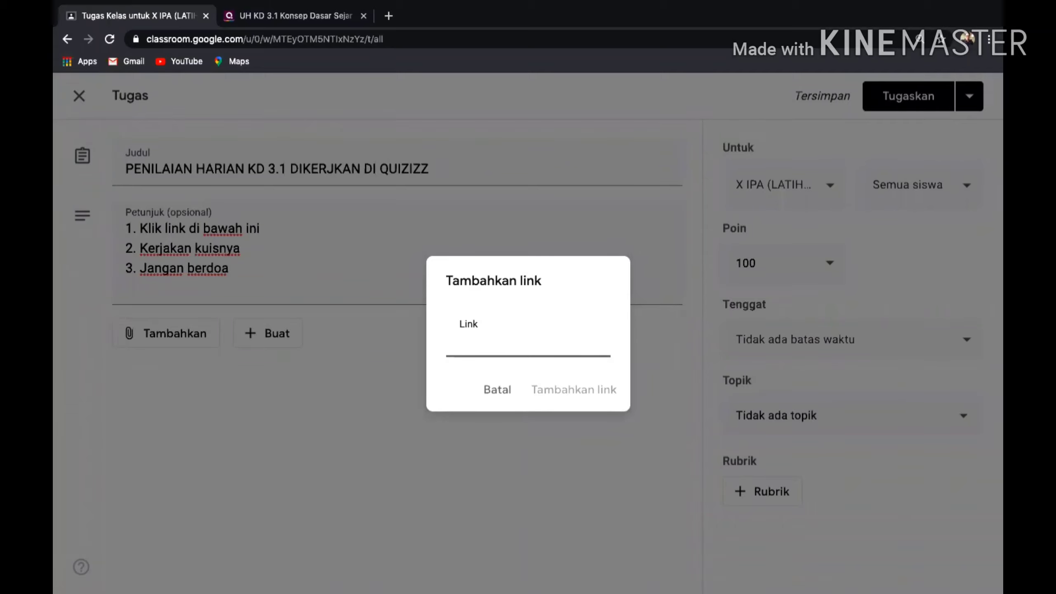
key(ctrl+v)
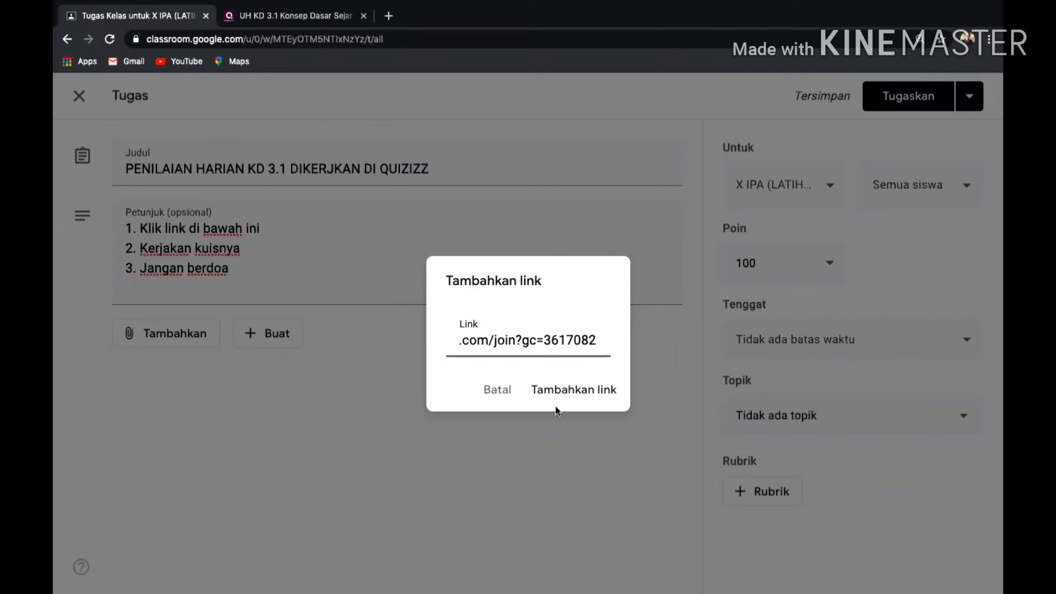
click(586, 391)
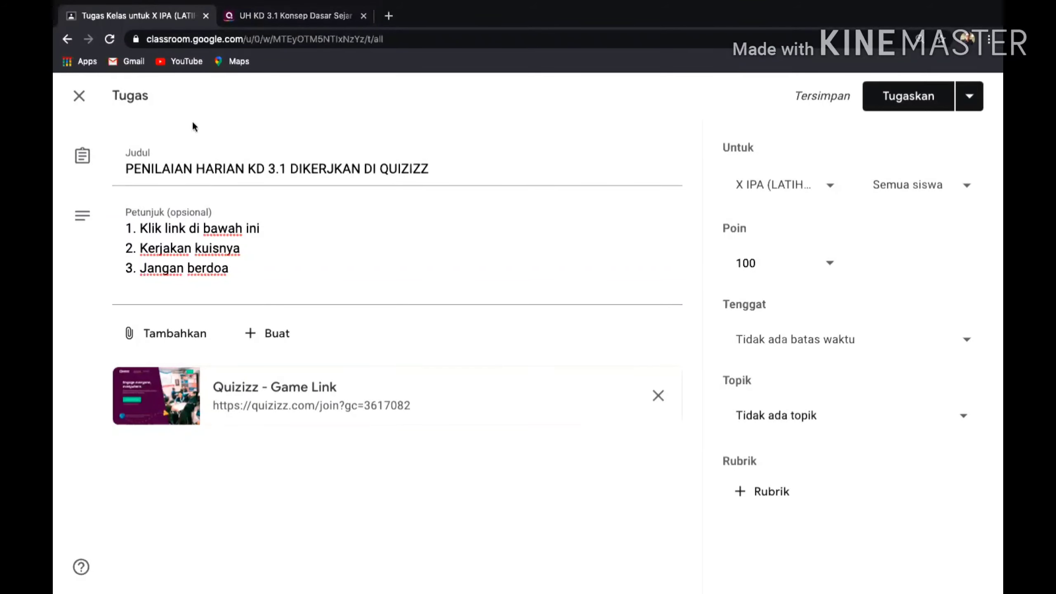
- Switch to Quizizz and end the running homework game "UH KD 3.1 Konsep Dasar Sejarah"
click(265, 15)
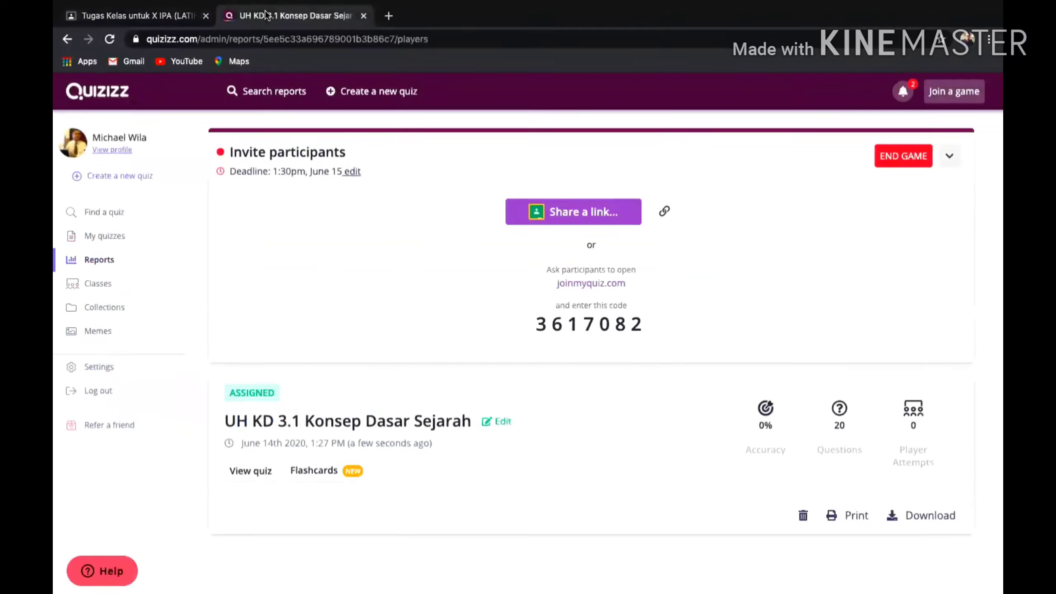
click(898, 158)
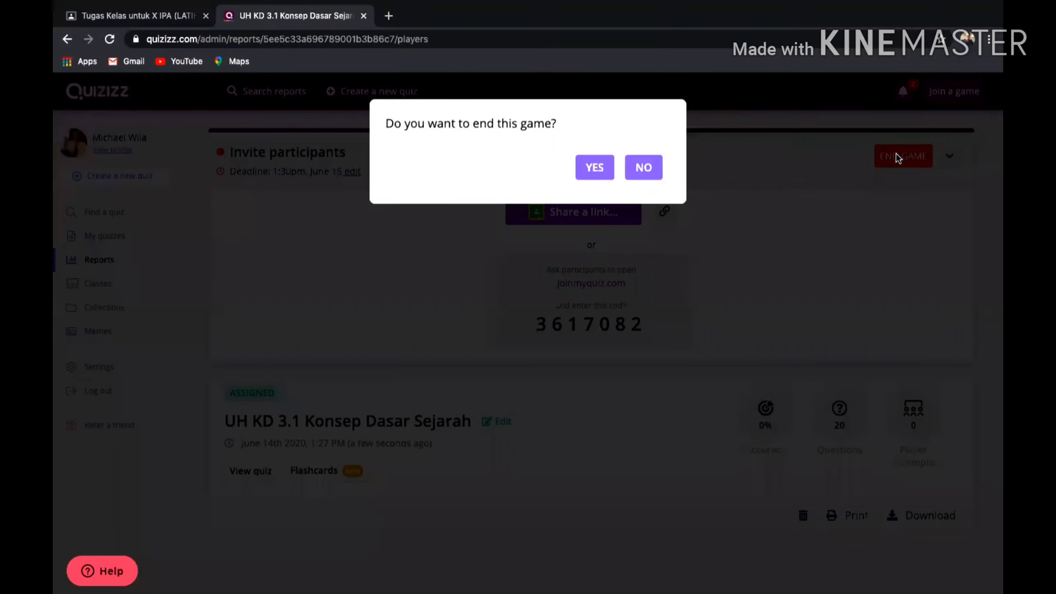
click(598, 165)
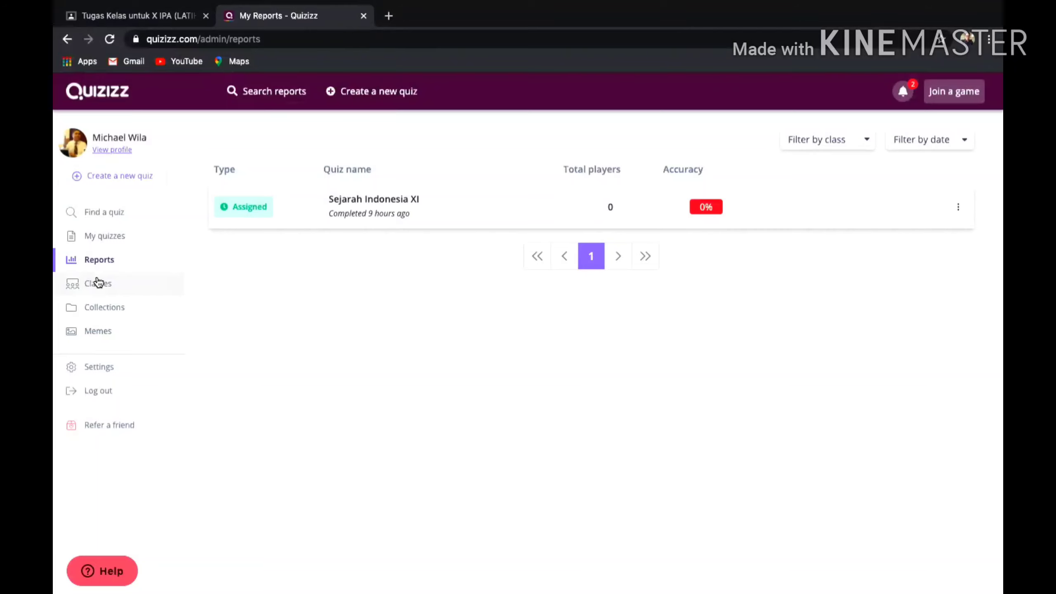
- Examine the Quizizz reports list and the options available for the "Sejarah Indonesia XI" report
key(ctrl+plus)
key(ctrl+plus)
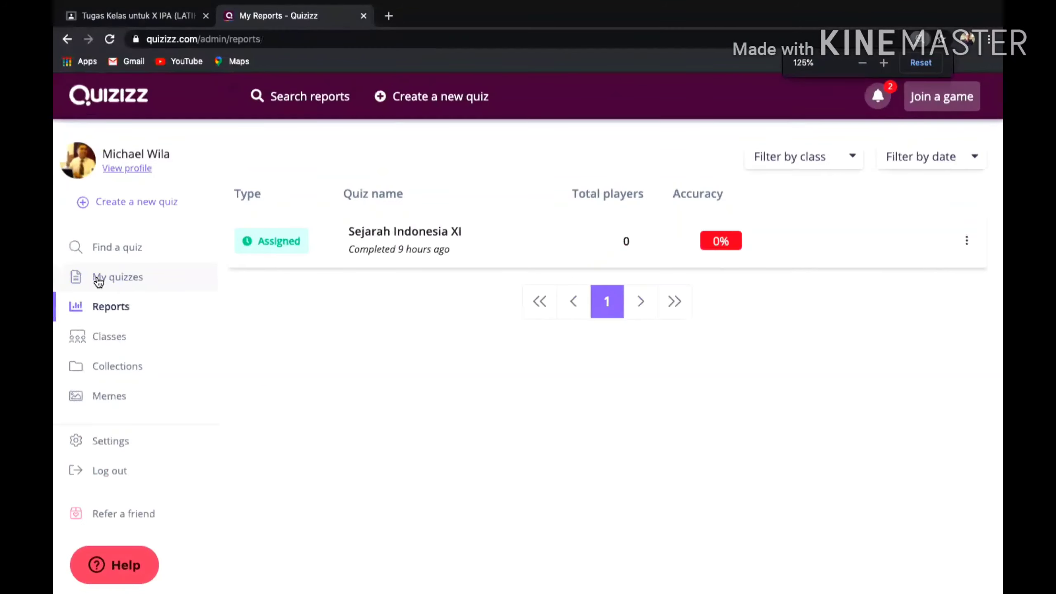
click(122, 314)
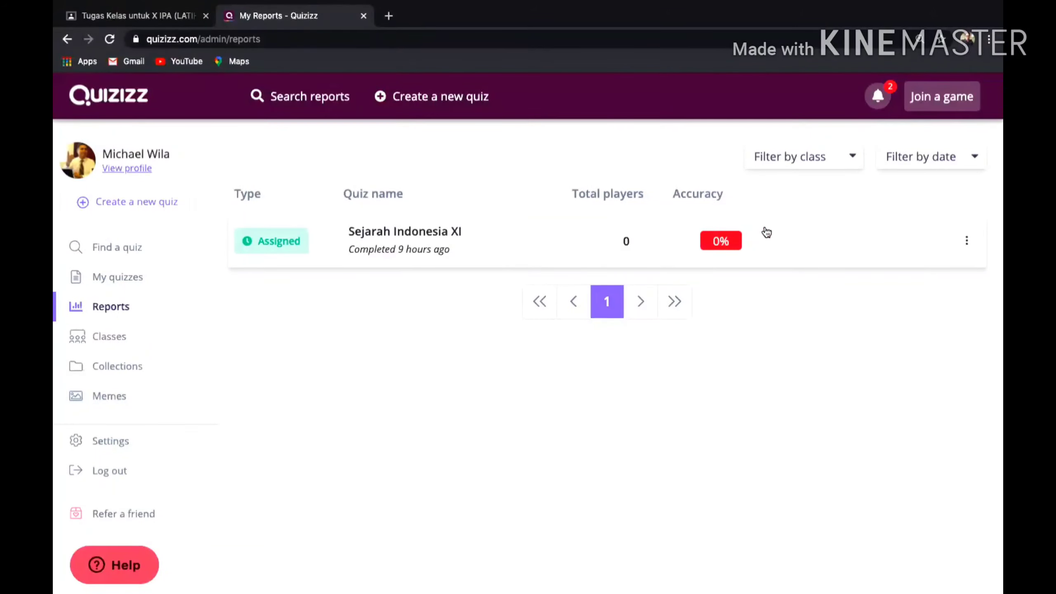
click(967, 239)
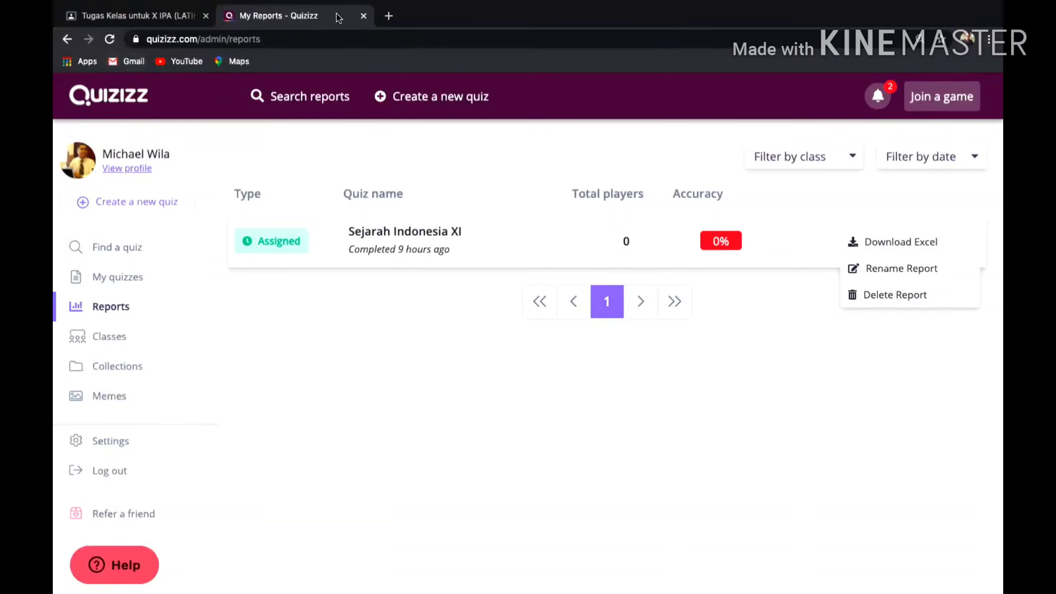
- Return to the Google Classroom assignment, review which classes can receive it, and set its due date to 15 Jun 2020
click(148, 16)
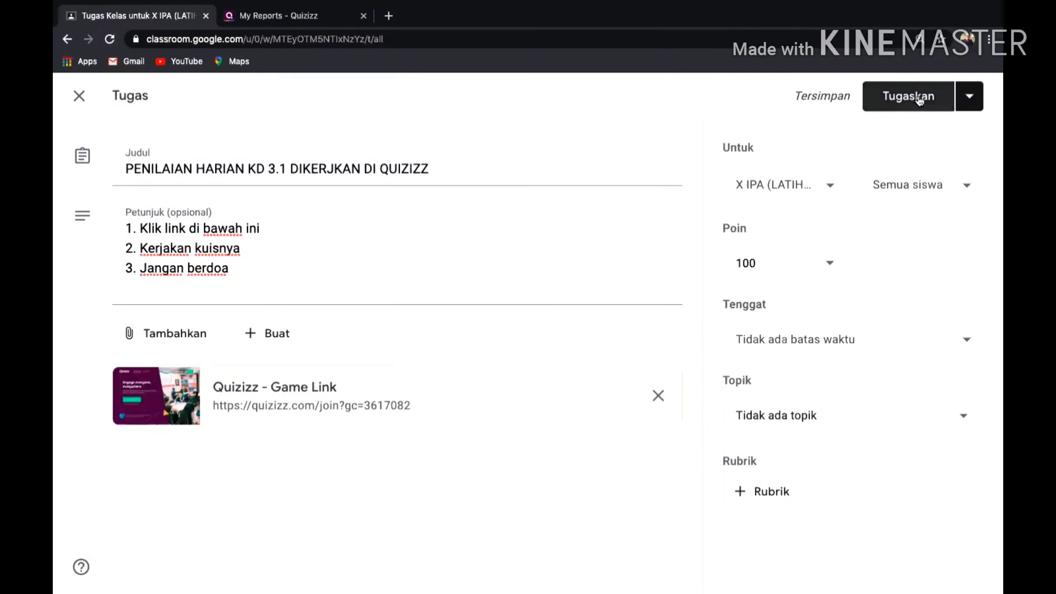
click(831, 186)
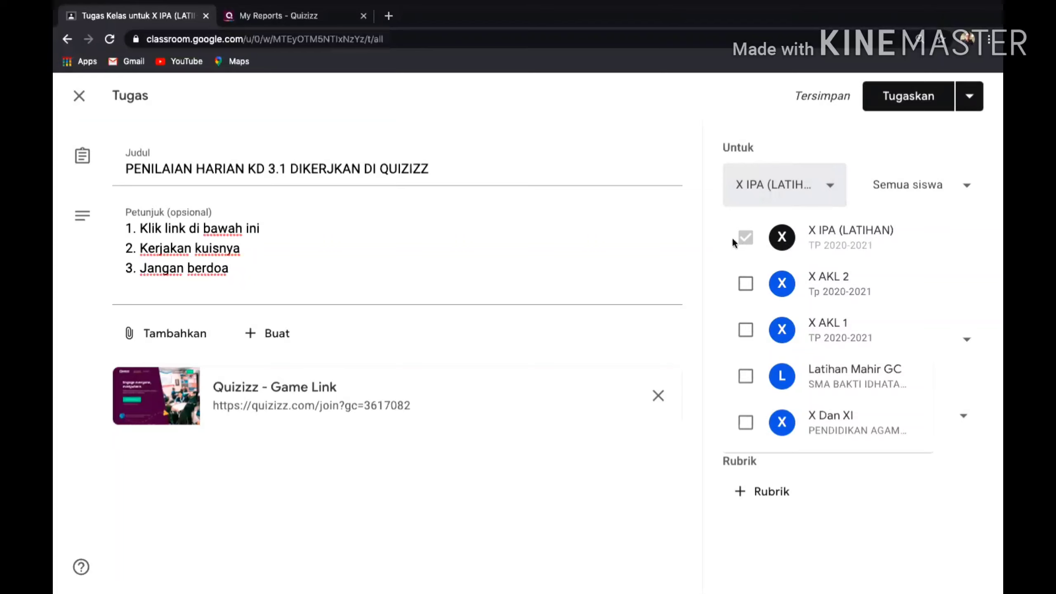
click(963, 249)
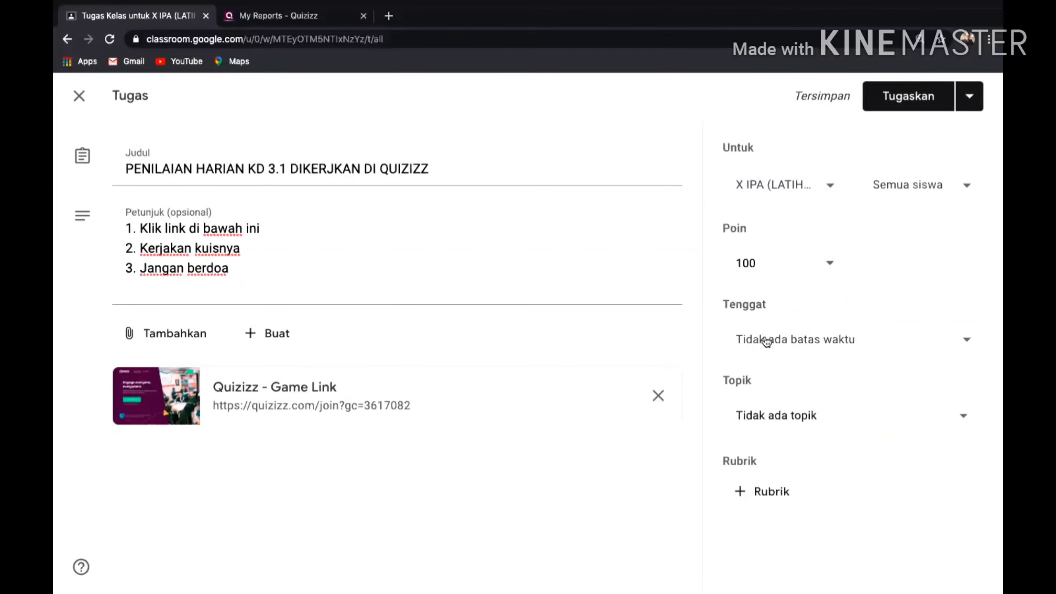
click(967, 341)
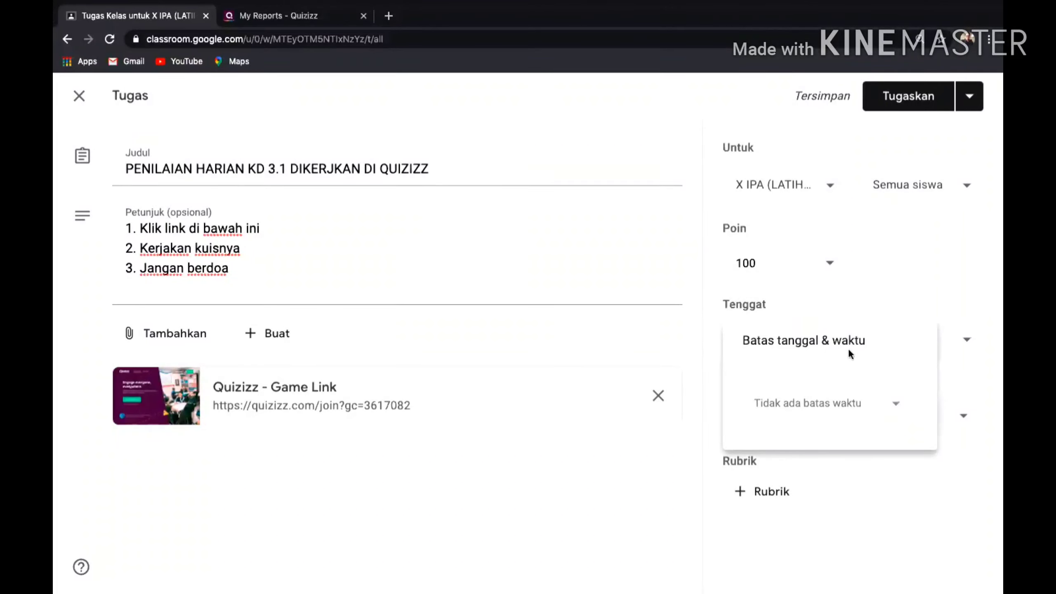
click(894, 407)
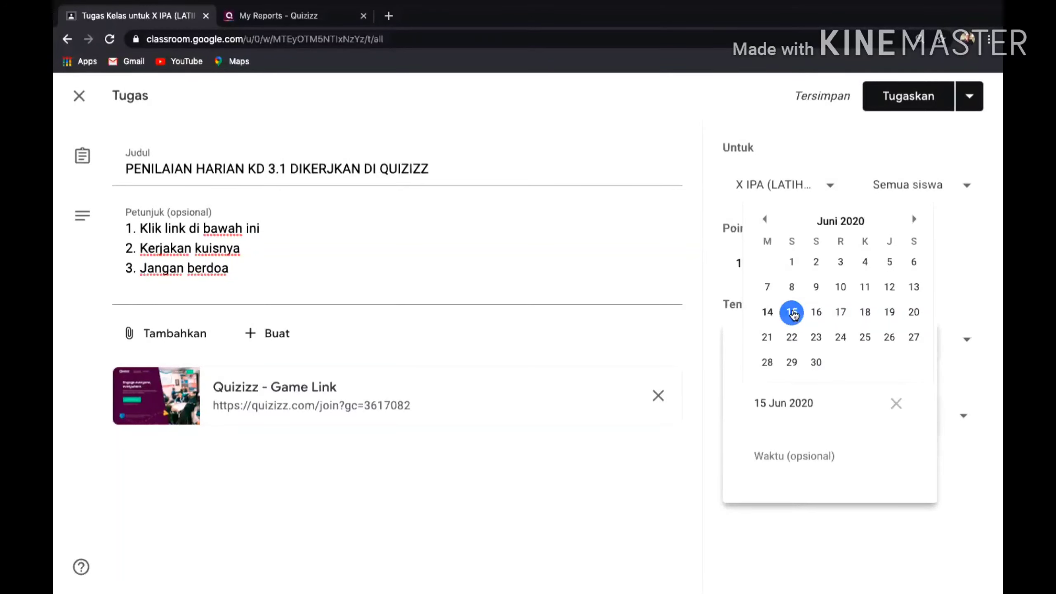
click(792, 314)
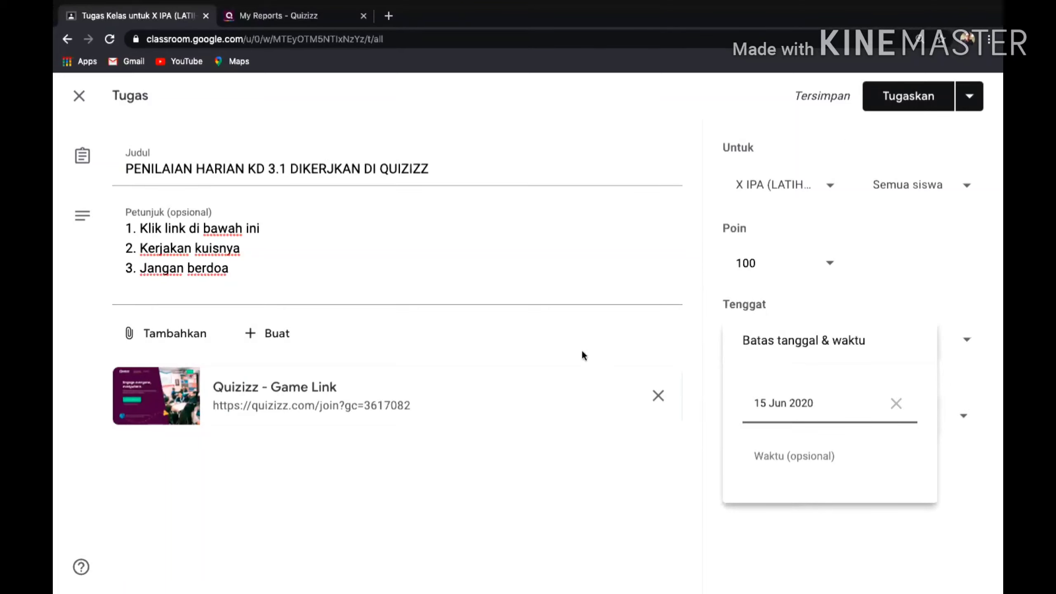
click(625, 501)
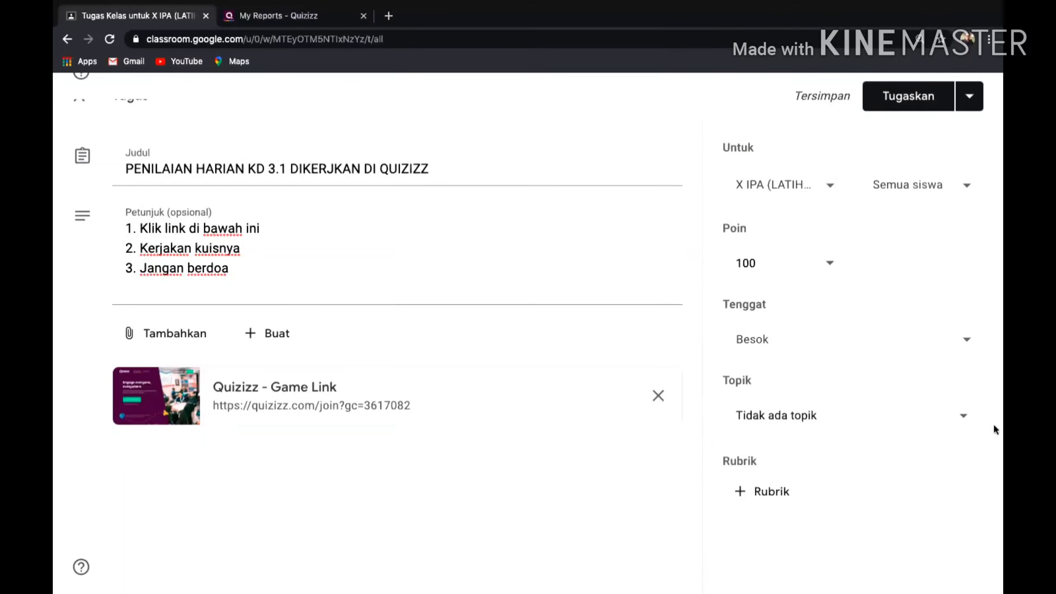
- File the assignment under the topic PENILAIAN HARIAN and assign it to the class
click(966, 418)
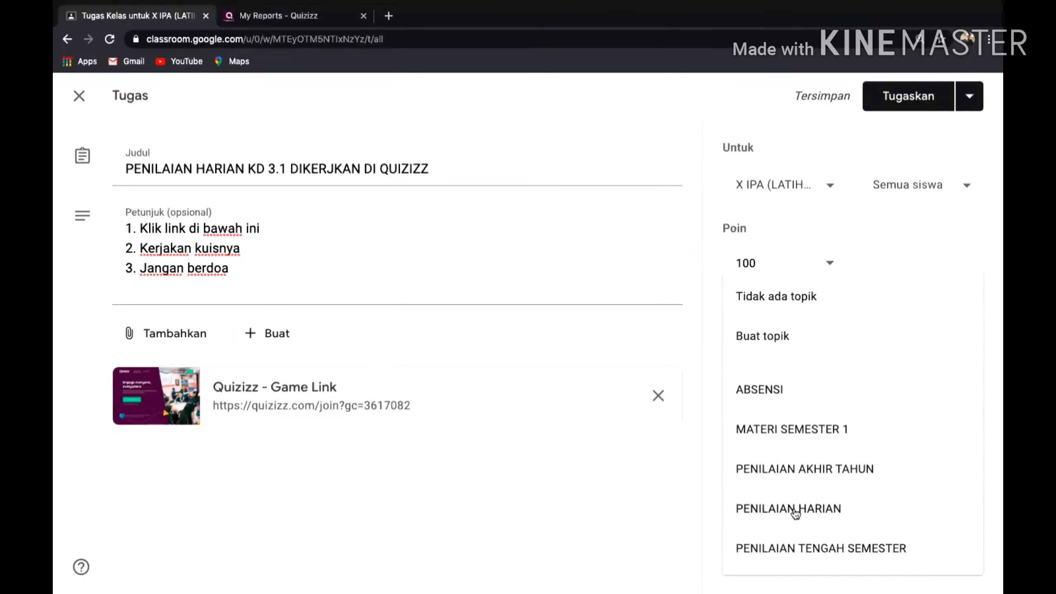
key(ctrl+plus)
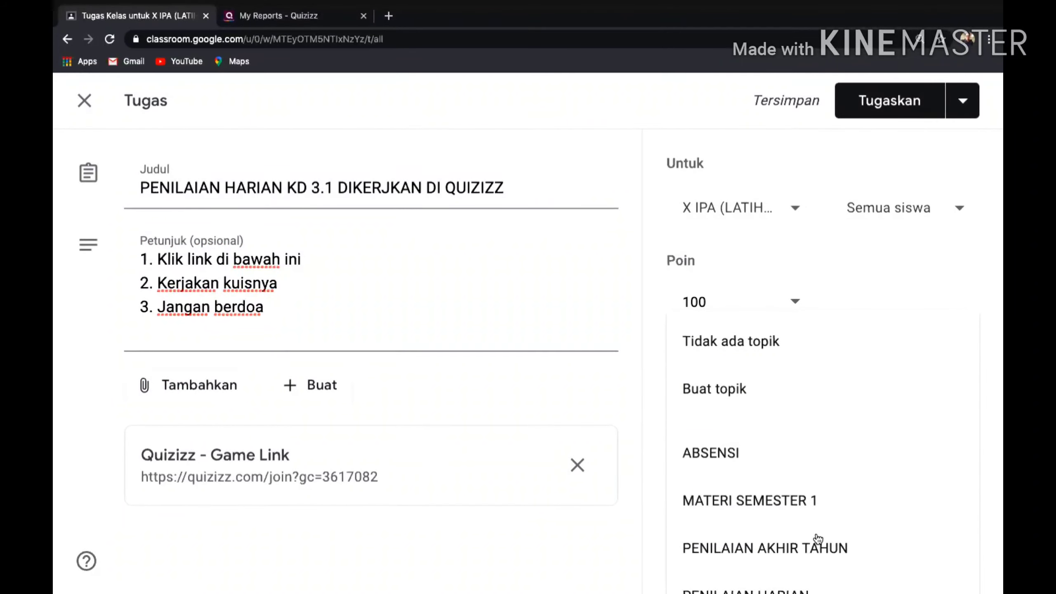
scroll(817, 539, down, 2)
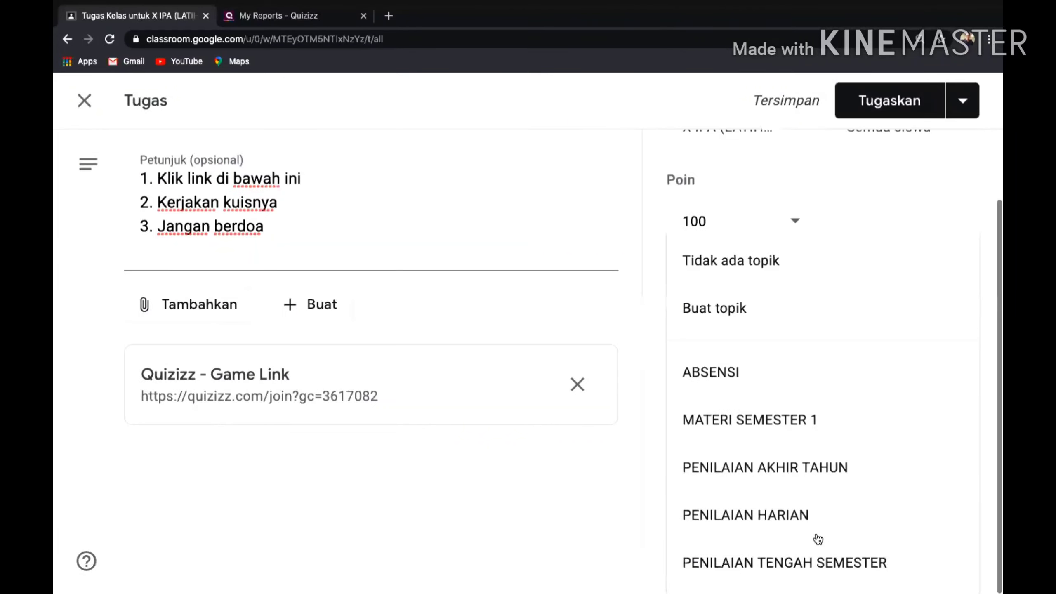
click(747, 524)
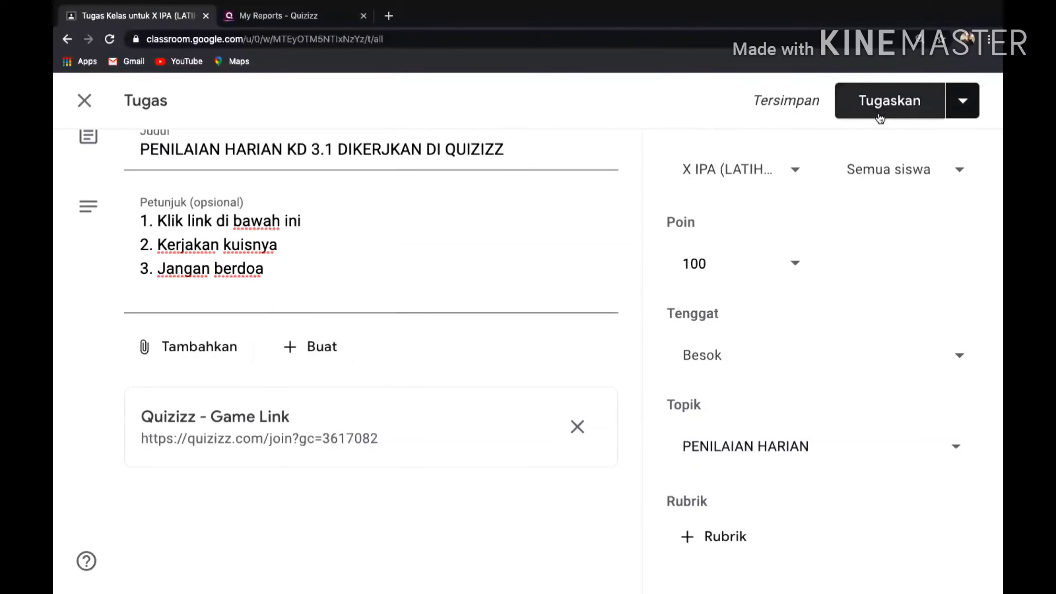
key(space)
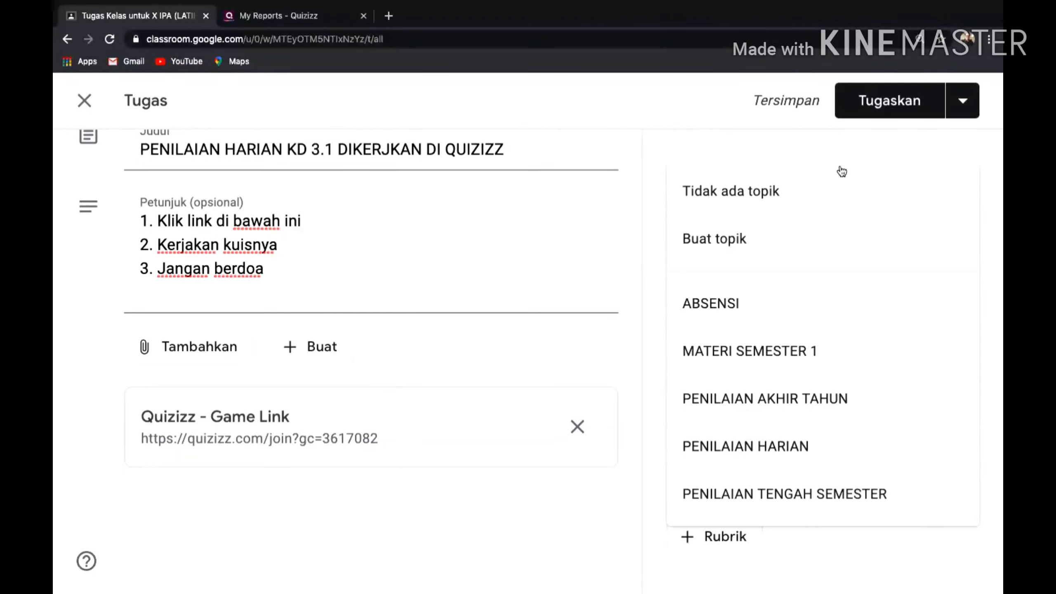
click(873, 104)
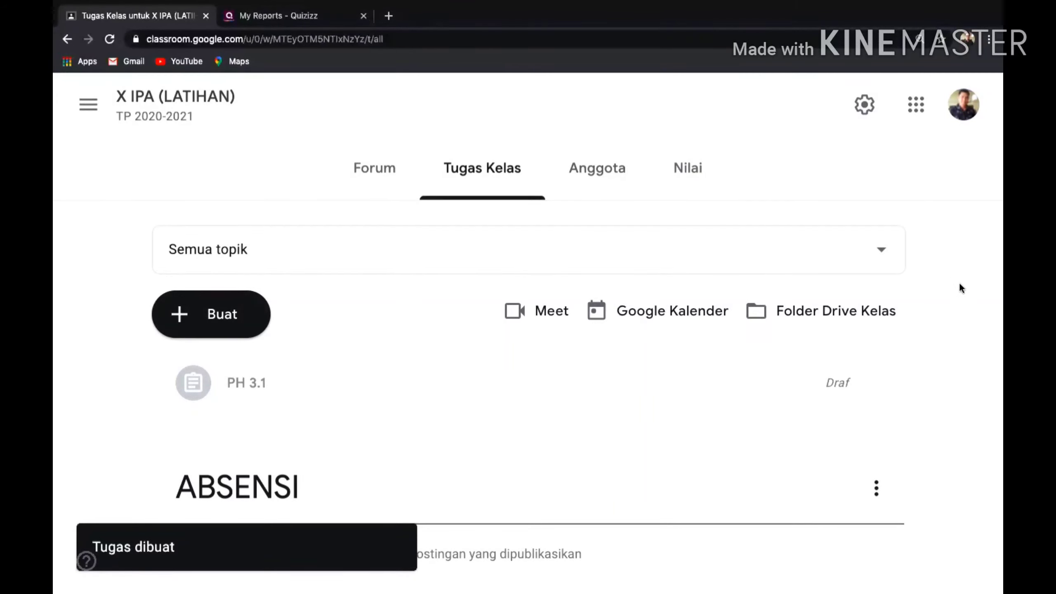
- Check the X IPA (LATIHAN) class stream and expand the new Quizizz assignment under PENILAIAN HARIAN in the classwork list
key(ctrl+0)
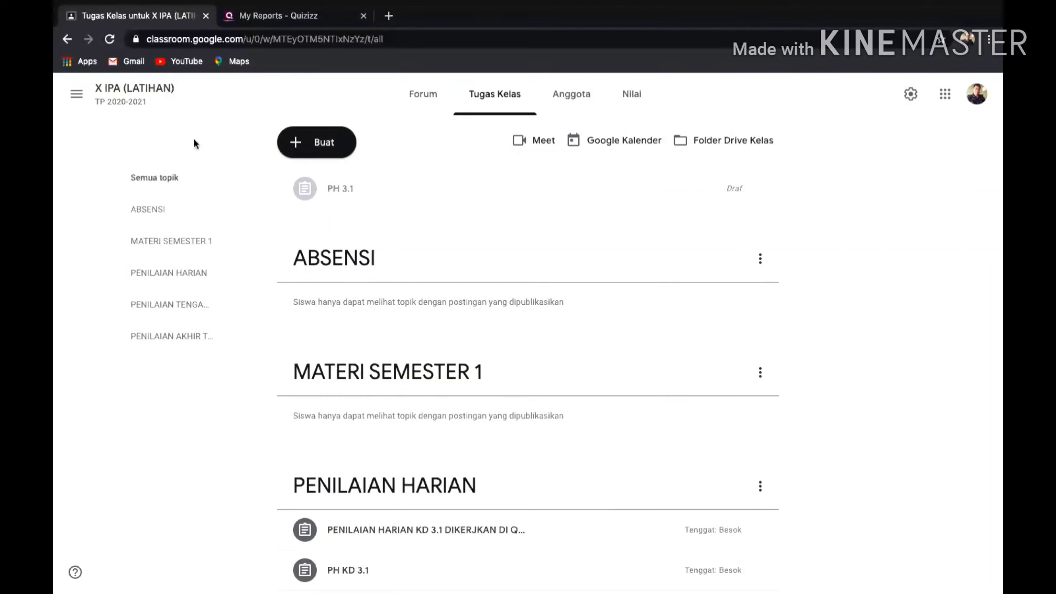
click(76, 94)
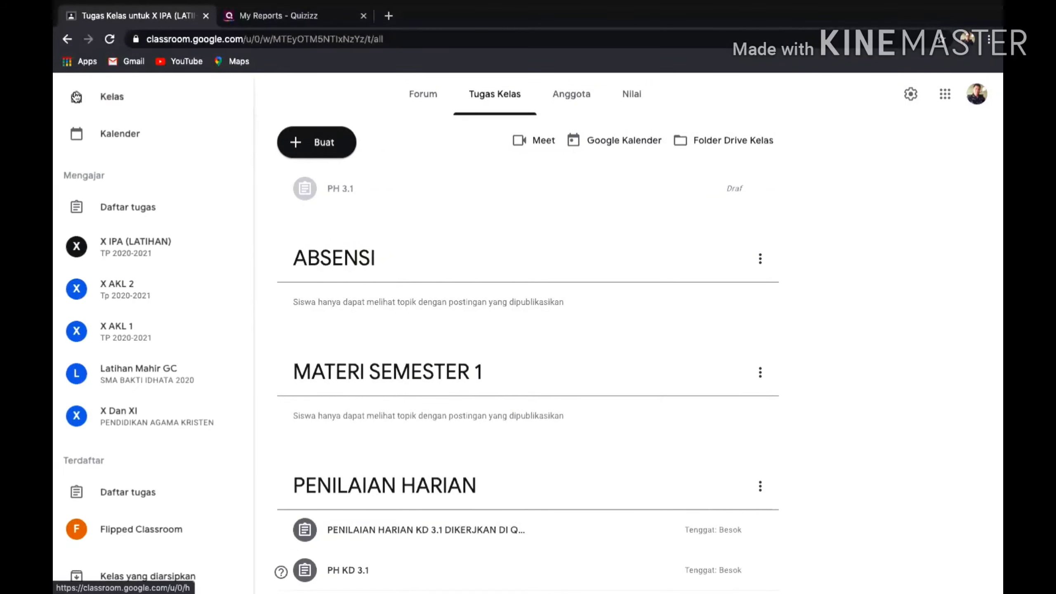
click(119, 247)
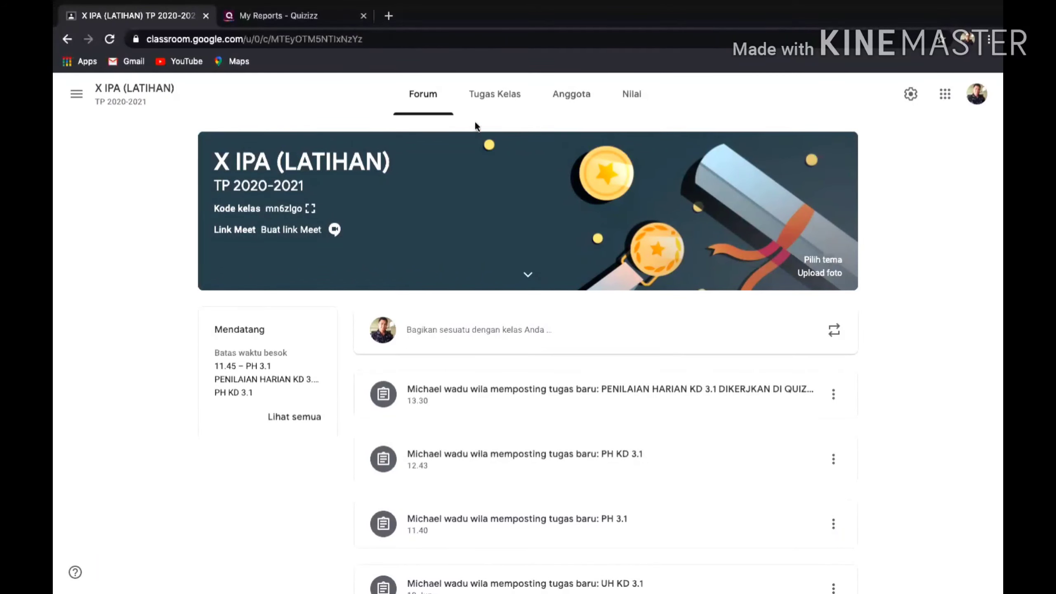
click(494, 100)
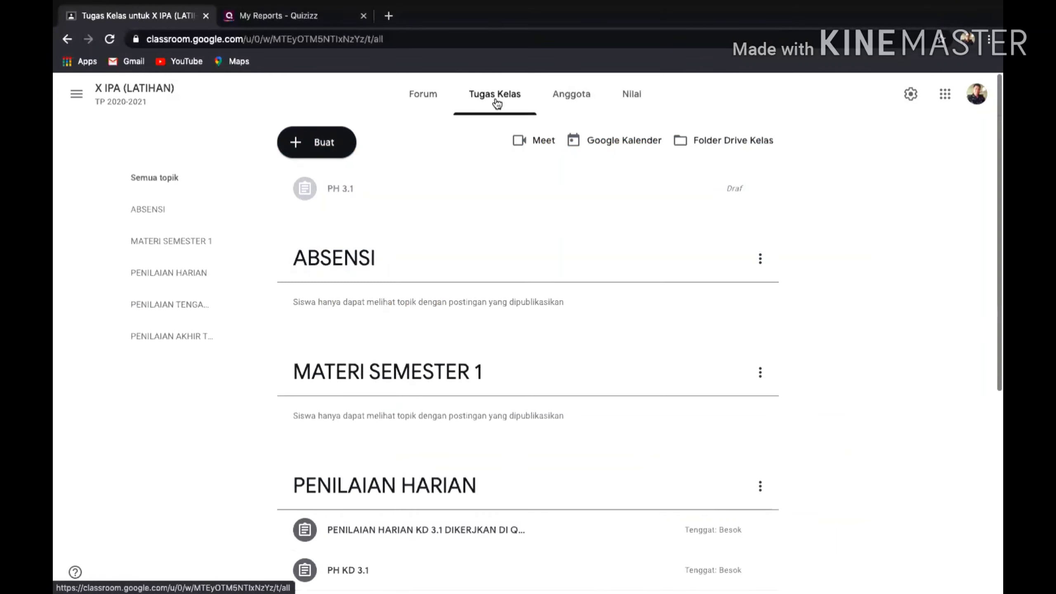
click(441, 534)
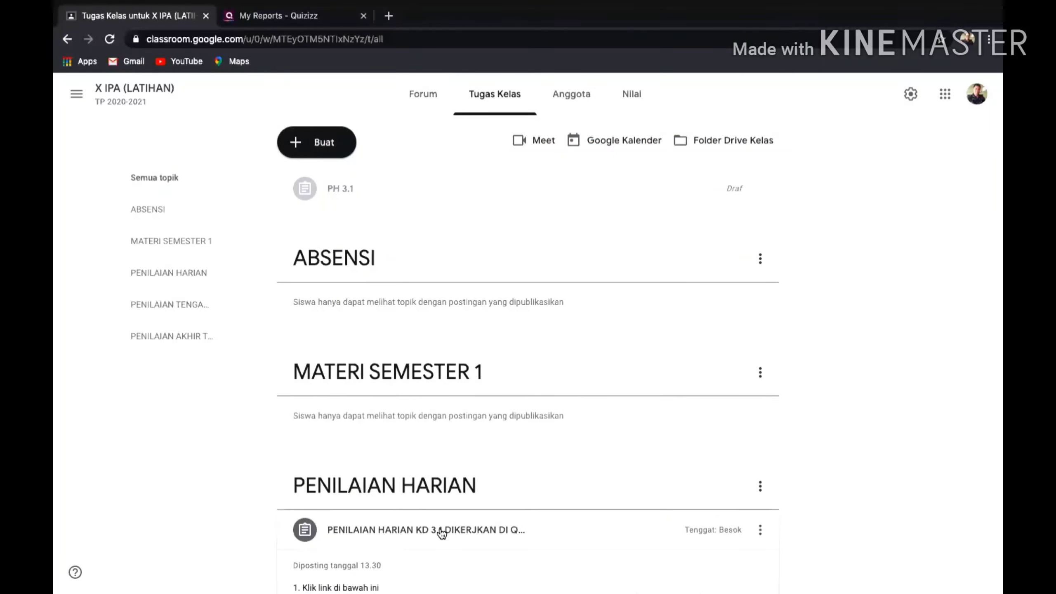
scroll(965, 455, down, 5)
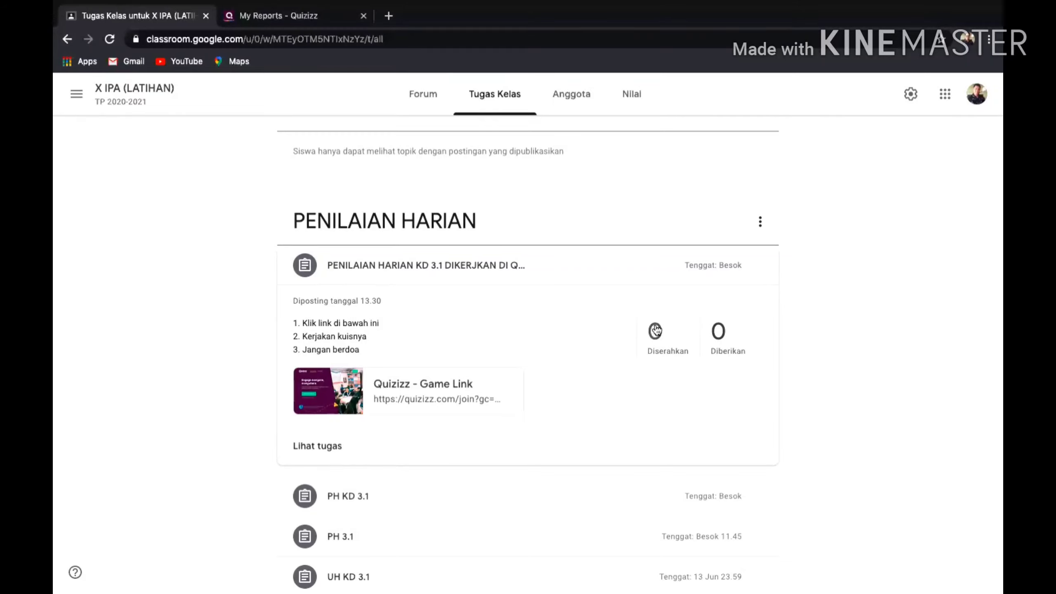
- Test the assignment's attached Quizizz game link and return to the Google Classroom classwork list
click(392, 399)
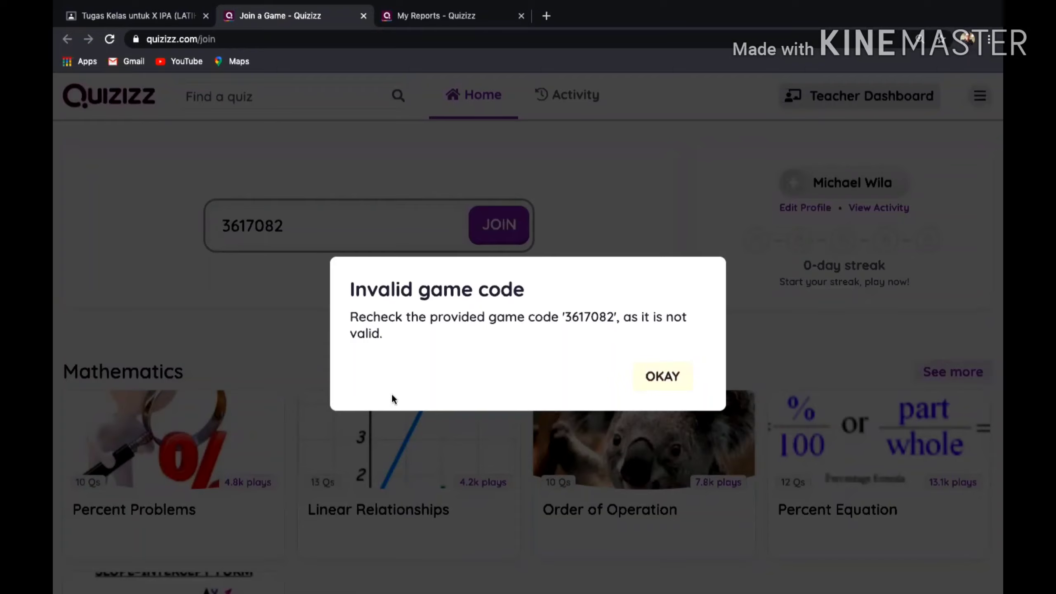
click(665, 380)
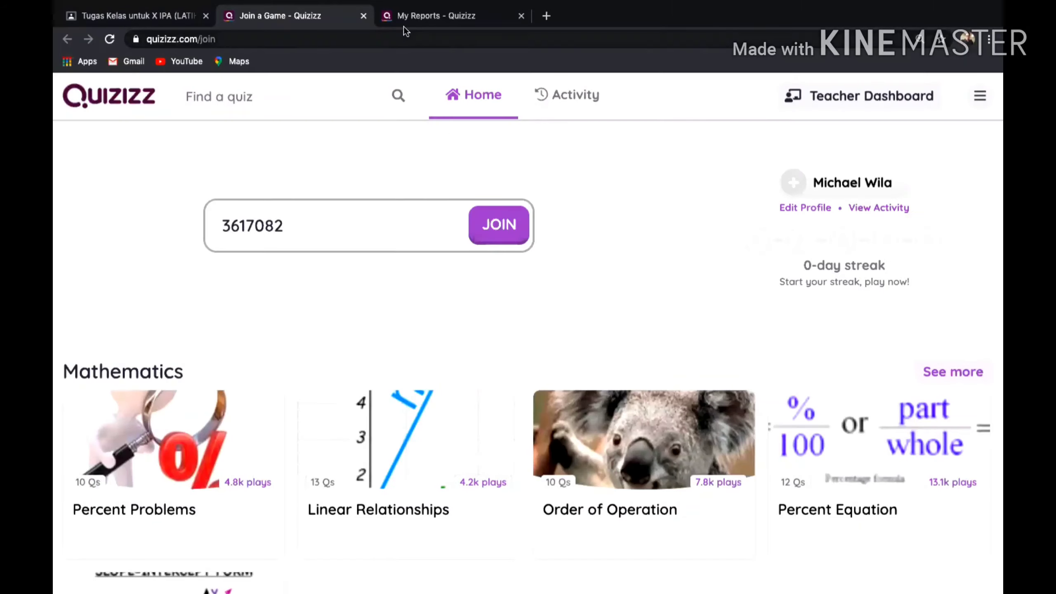
click(116, 6)
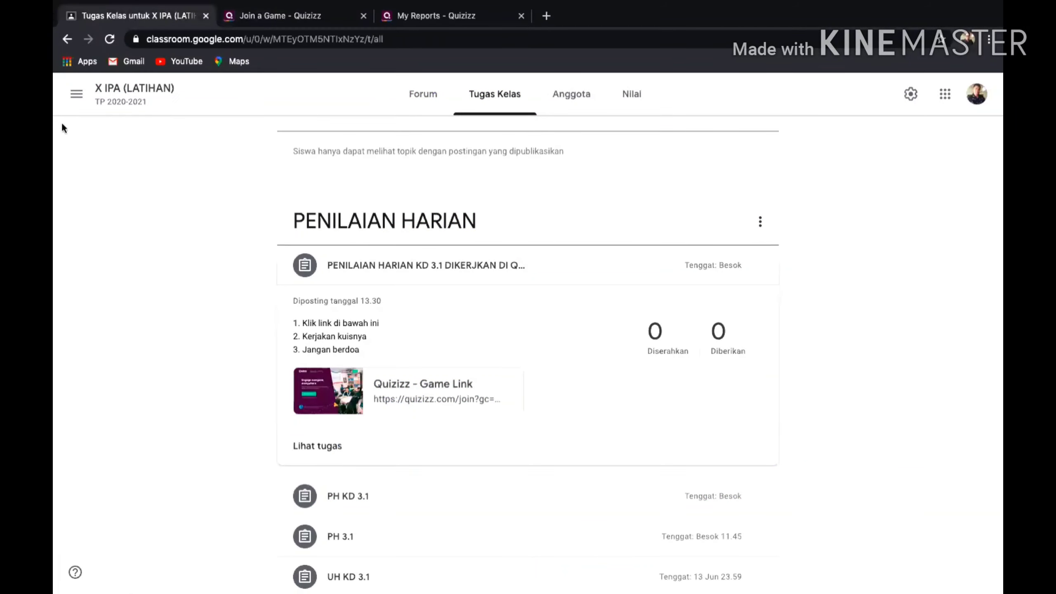